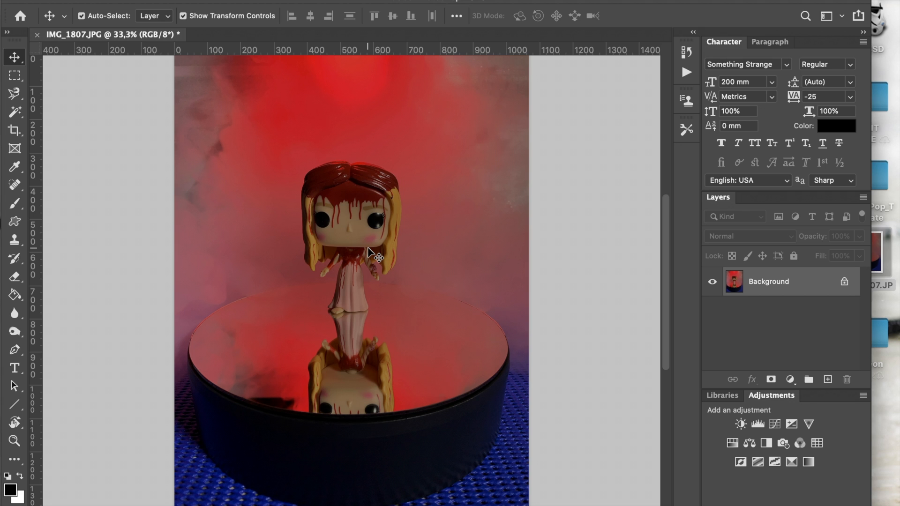
Apply a Brightness/Contrast adjustment to the photo with brightness 77 and contrast 21
scroll(368, 253, left, 3)
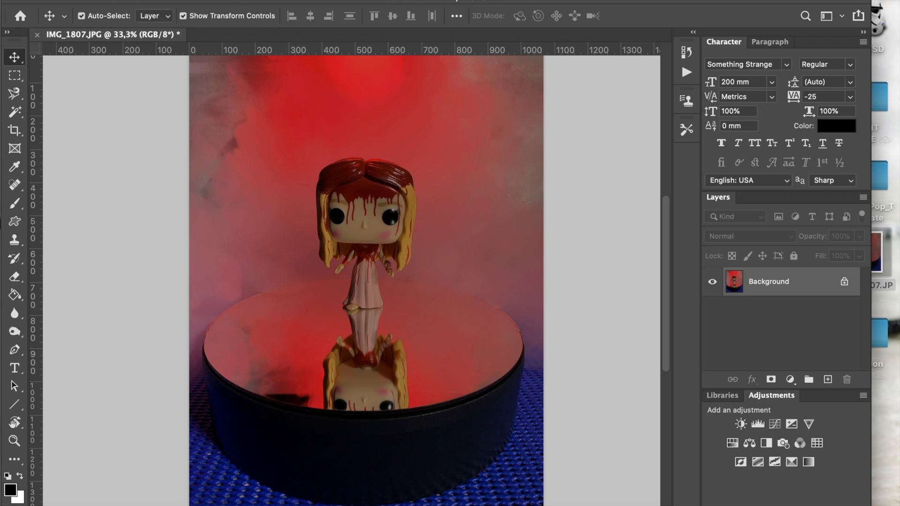
click(170, 0)
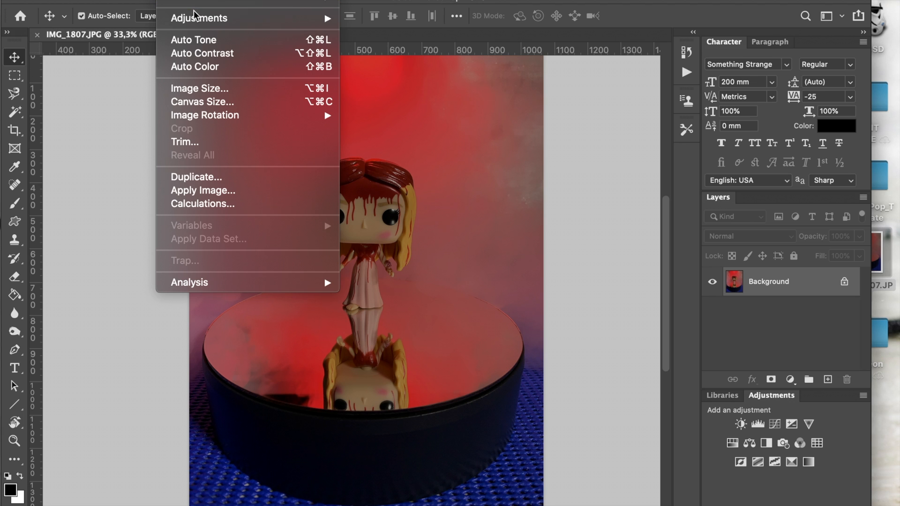
mouse_move(196, 20)
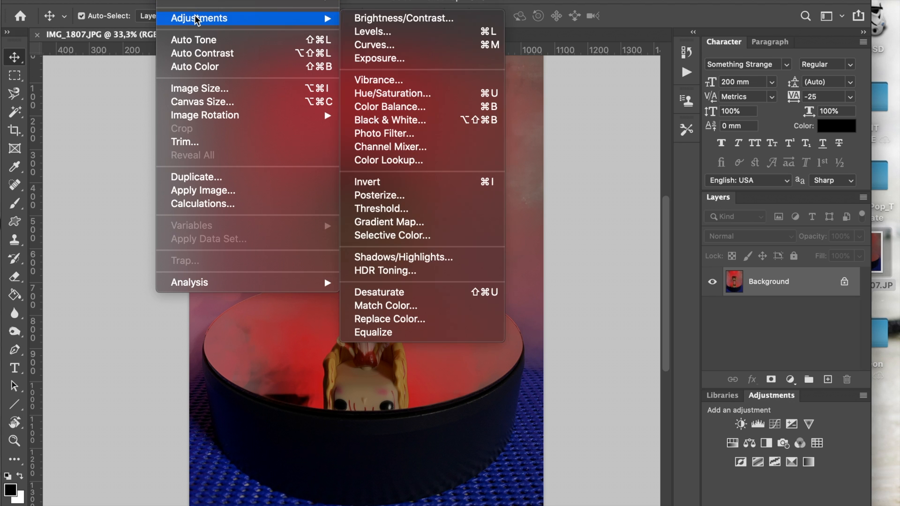
click(374, 20)
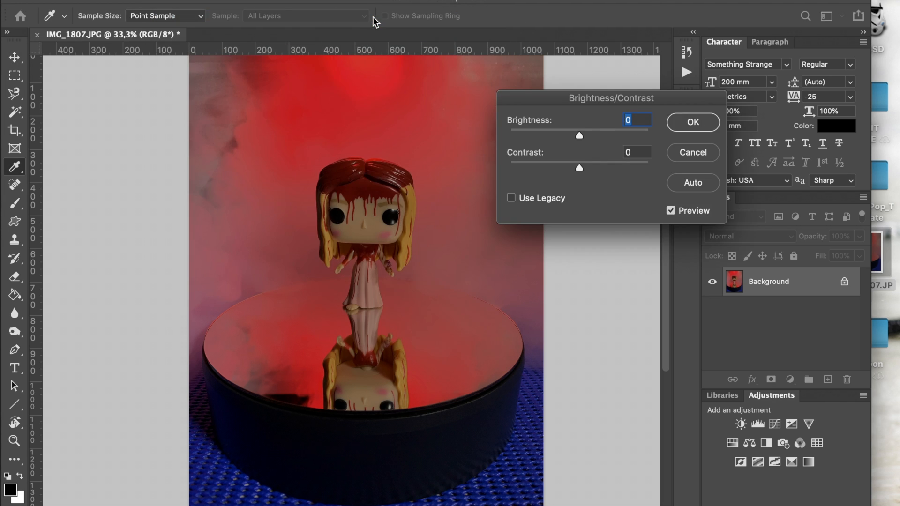
drag(579, 137, 612, 137)
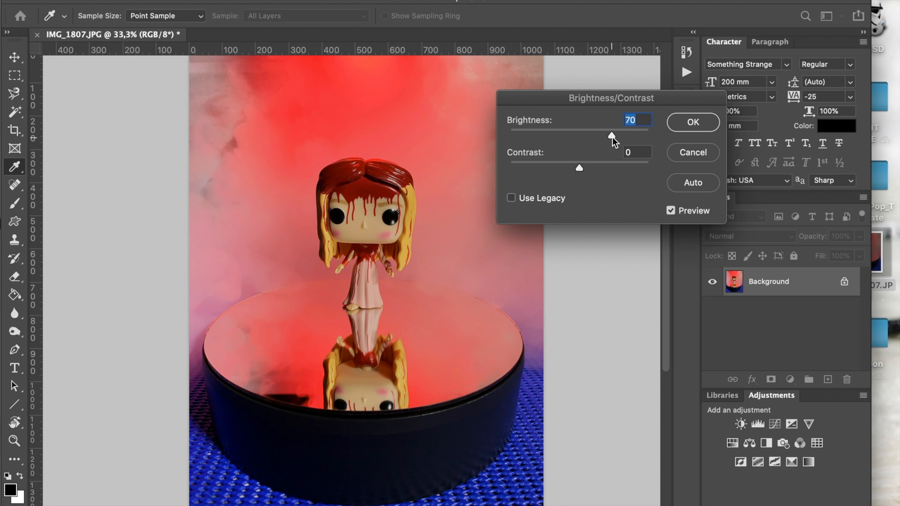
drag(612, 137, 615, 137)
drag(581, 169, 655, 171)
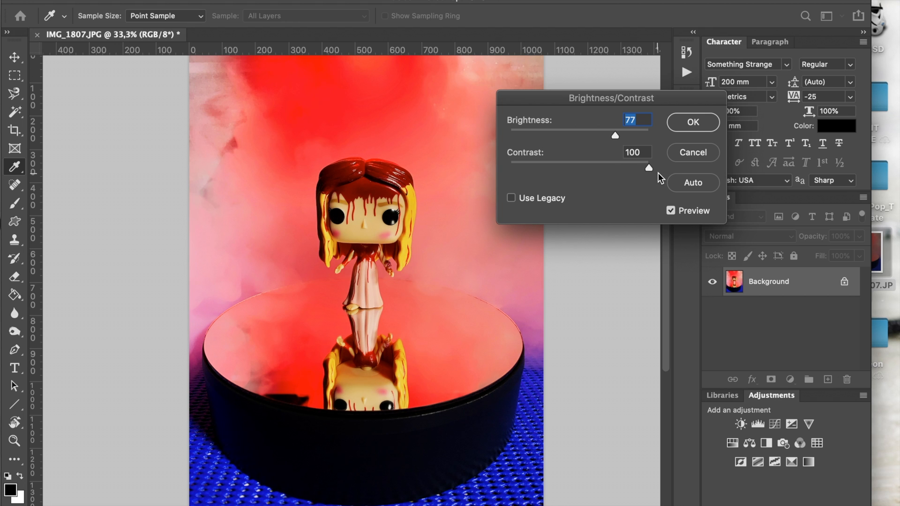
drag(628, 171, 594, 171)
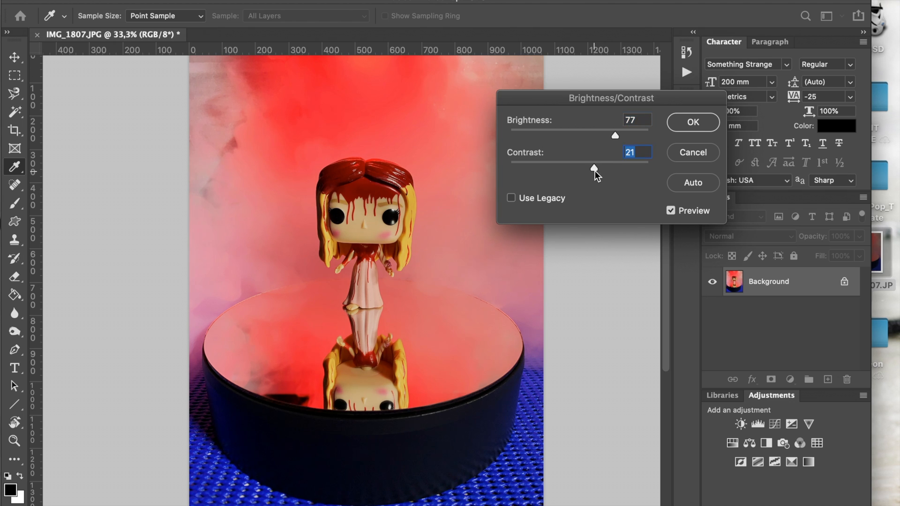
click(687, 123)
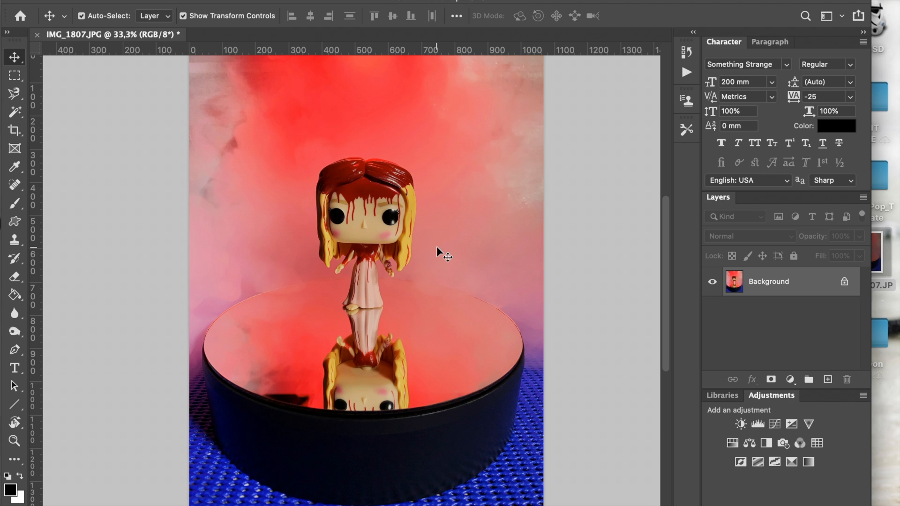
Examine the adjusted photo up close and as a whole
key(super)
scroll(437, 253, right, 4)
scroll(436, 253, left, 4)
scroll(437, 252, up, 1)
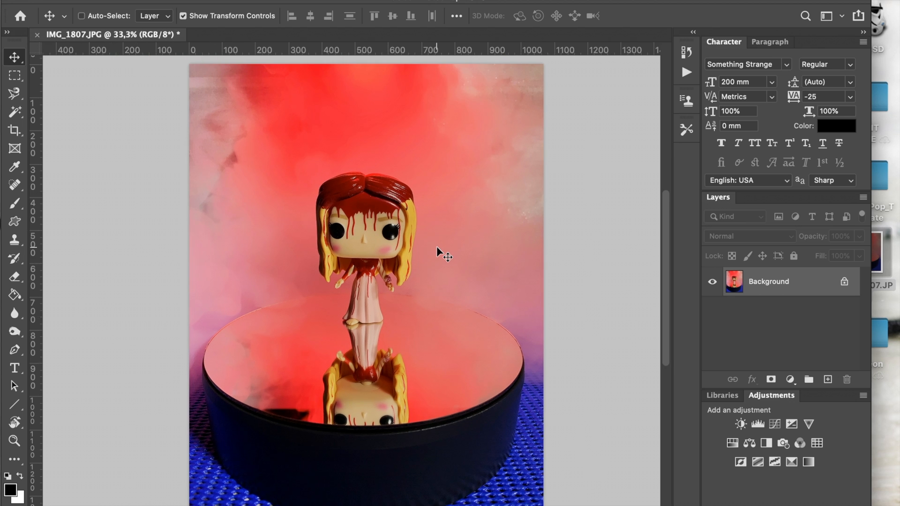
scroll(436, 246, down, 3)
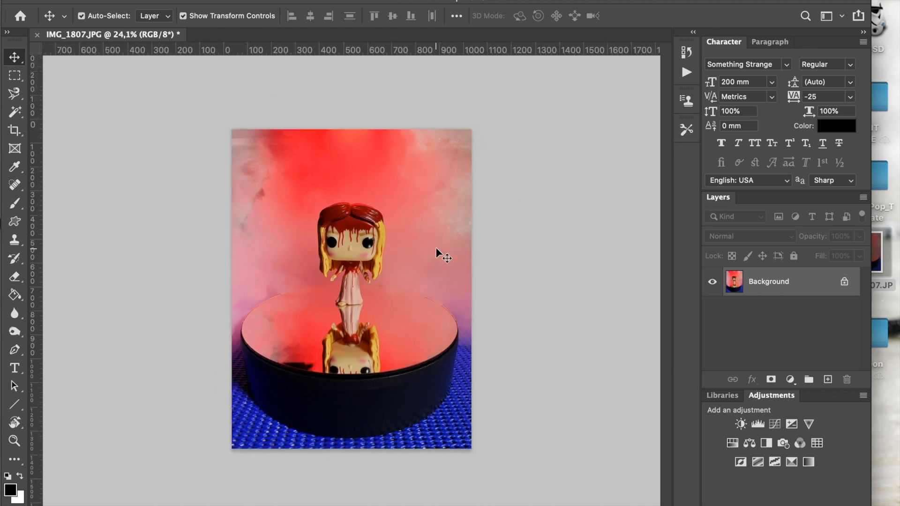
scroll(436, 247, up, 3)
scroll(436, 246, down, 3)
scroll(435, 246, up, 2)
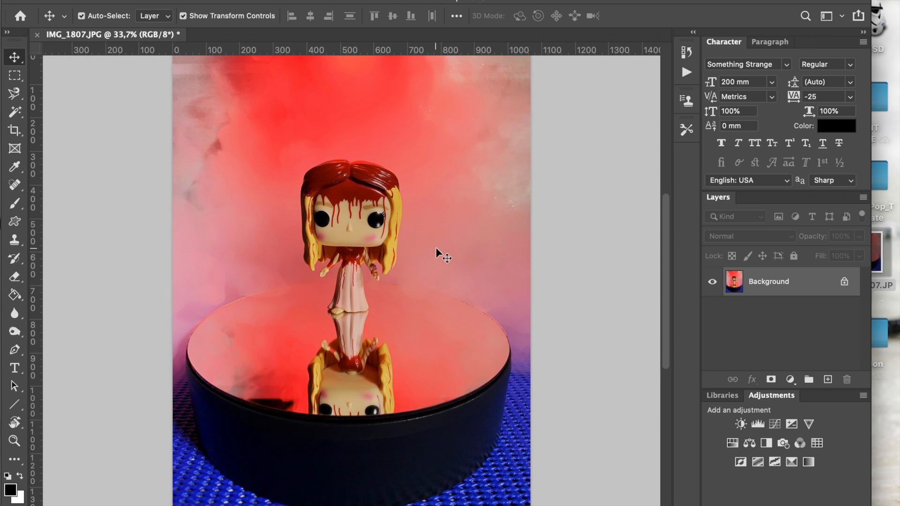
scroll(436, 246, down, 1)
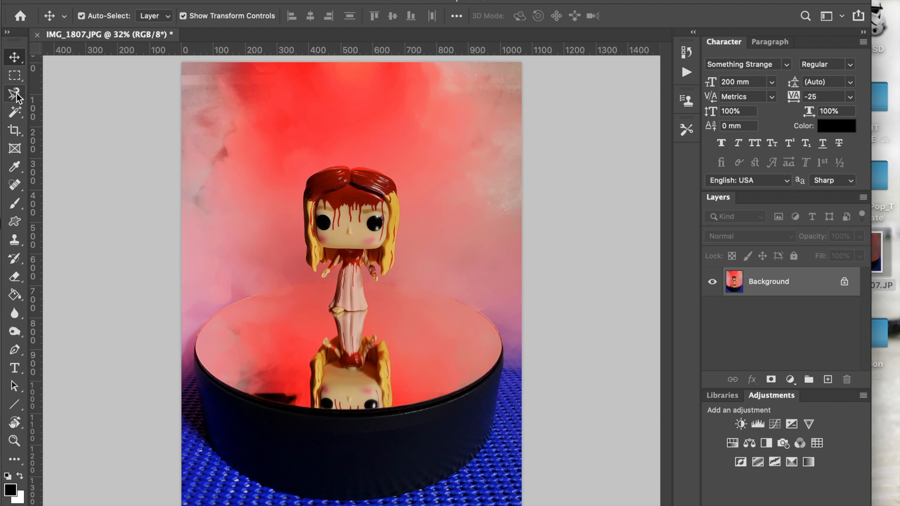
Crop the photo at its original ratio, tightening the frame around the figure and the round mirrored base
click(14, 131)
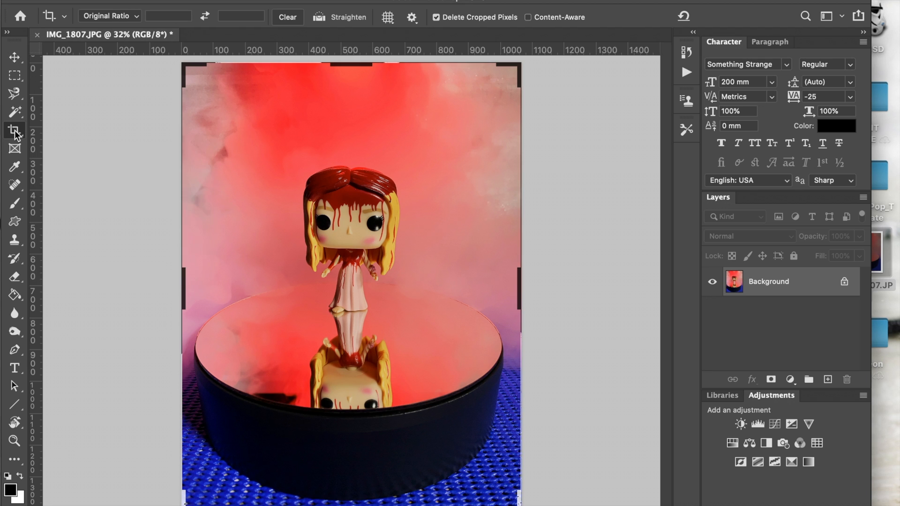
click(137, 17)
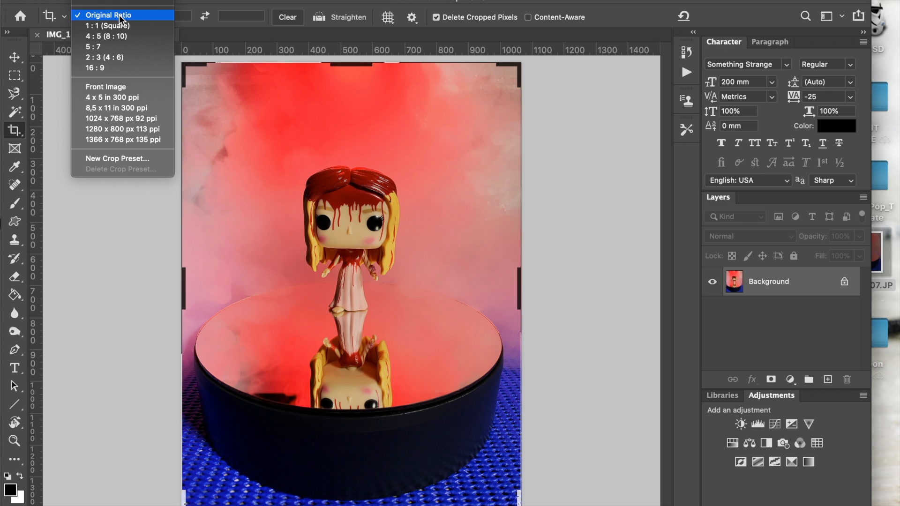
click(119, 15)
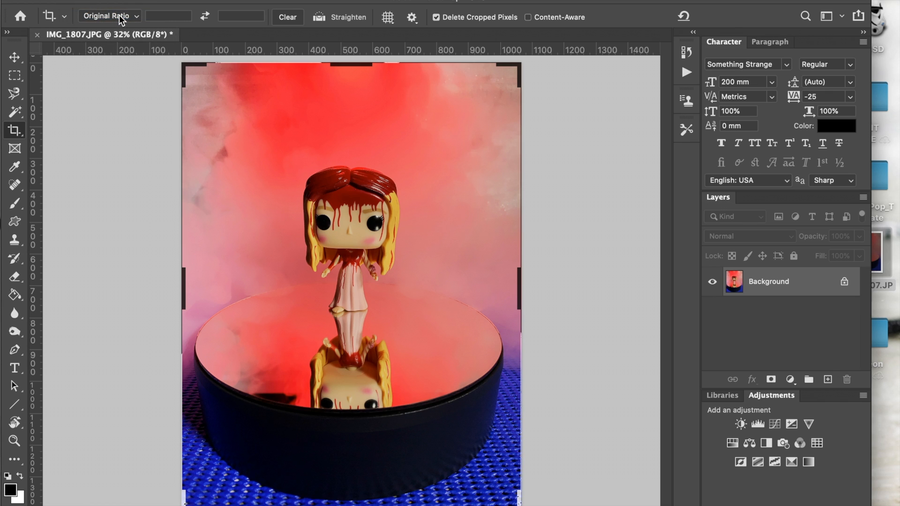
drag(515, 71, 504, 91)
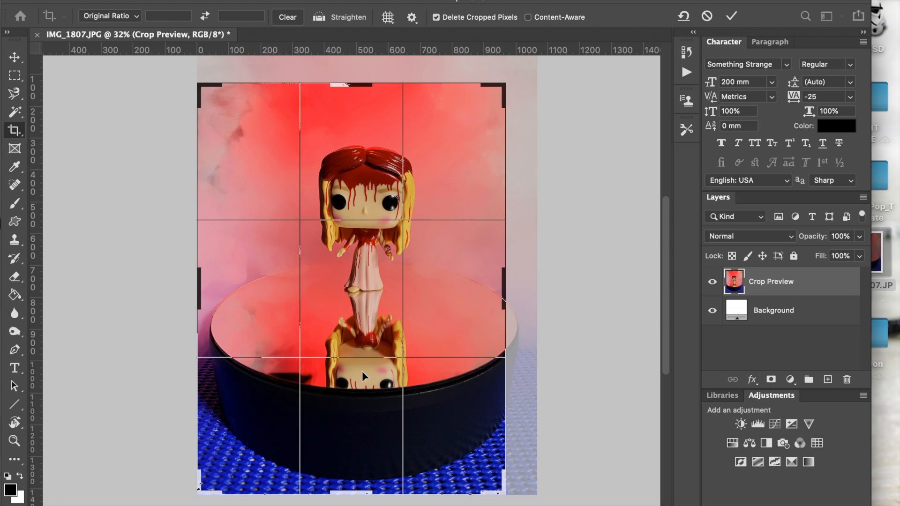
drag(361, 370, 351, 381)
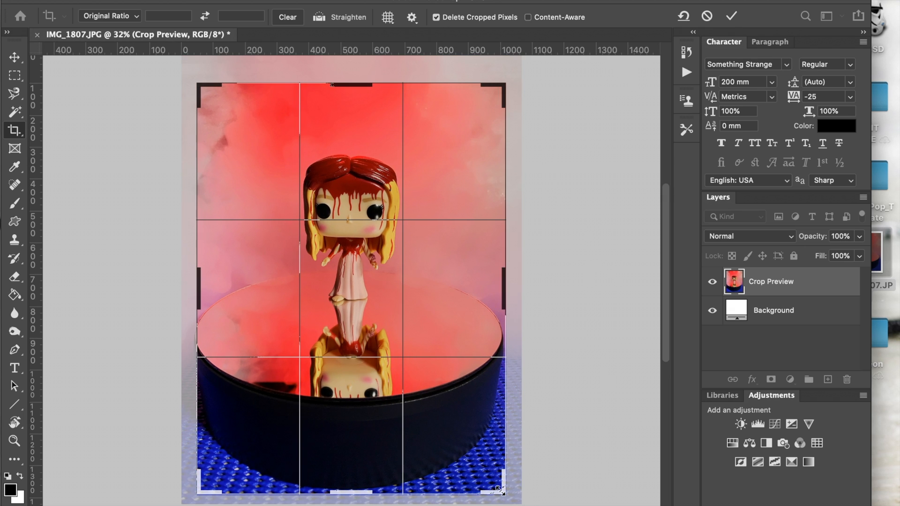
drag(500, 491, 491, 484)
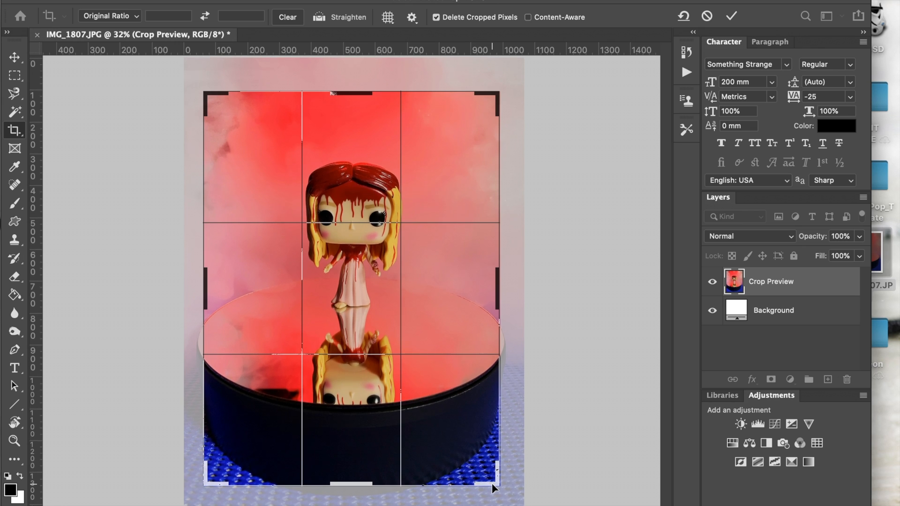
key(Return)
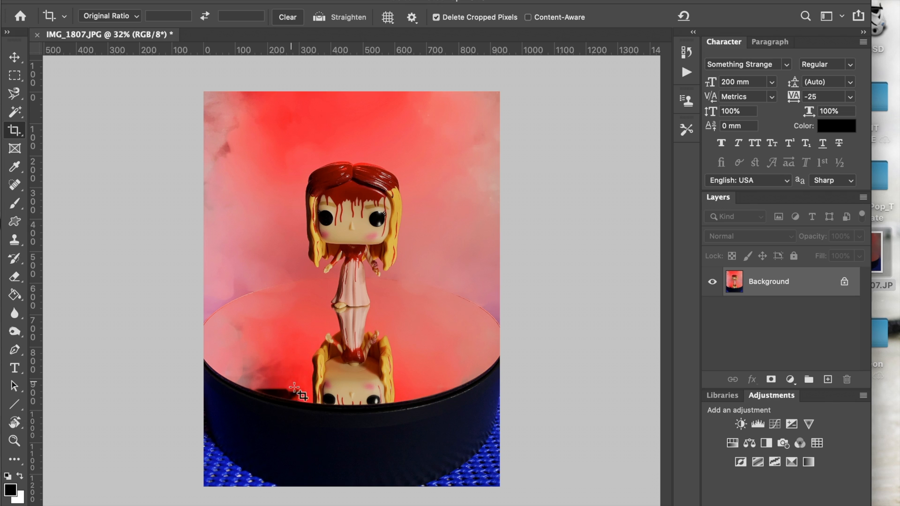
Try the Eyedropper on the red reflection, blonde hair and cheek, and pick the base's dark navy side as the foreground color
key(v)
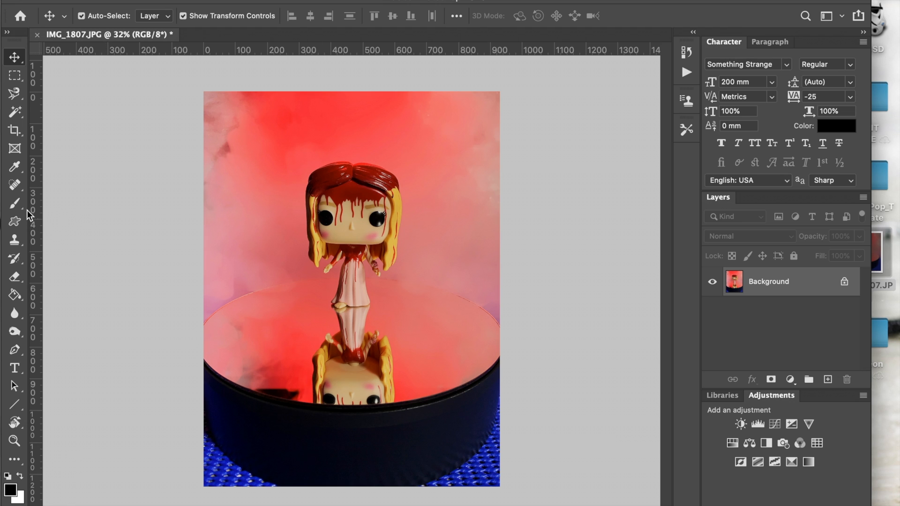
click(15, 173)
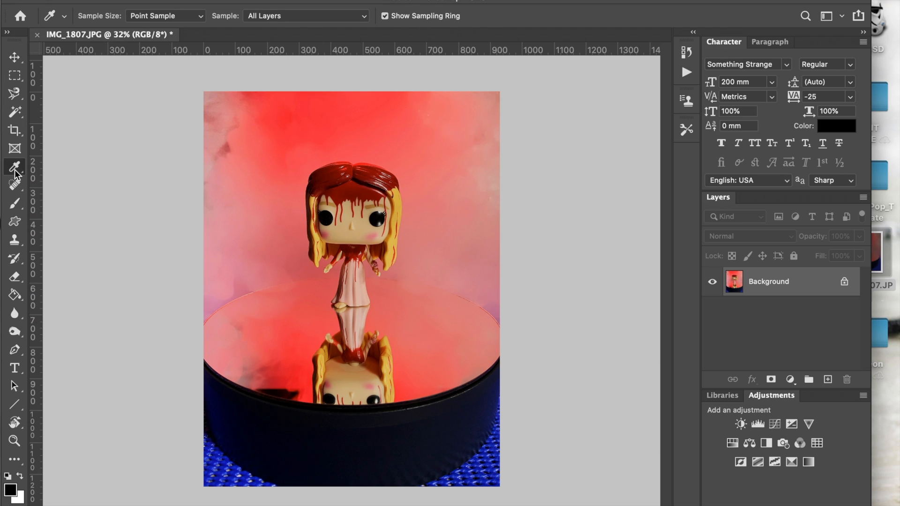
click(291, 331)
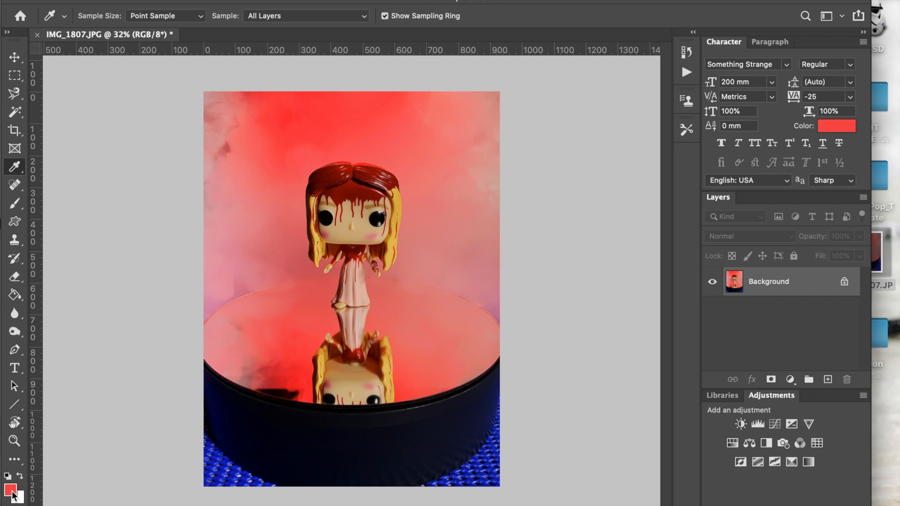
click(317, 240)
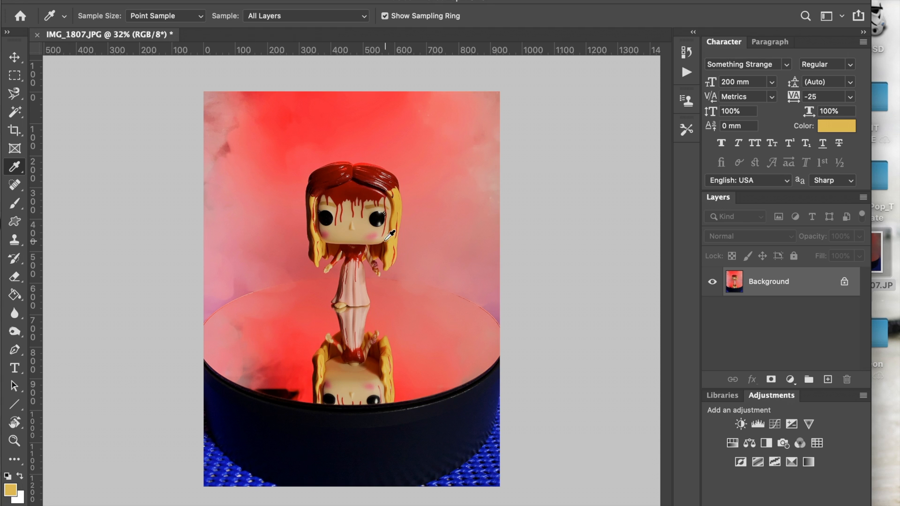
click(370, 235)
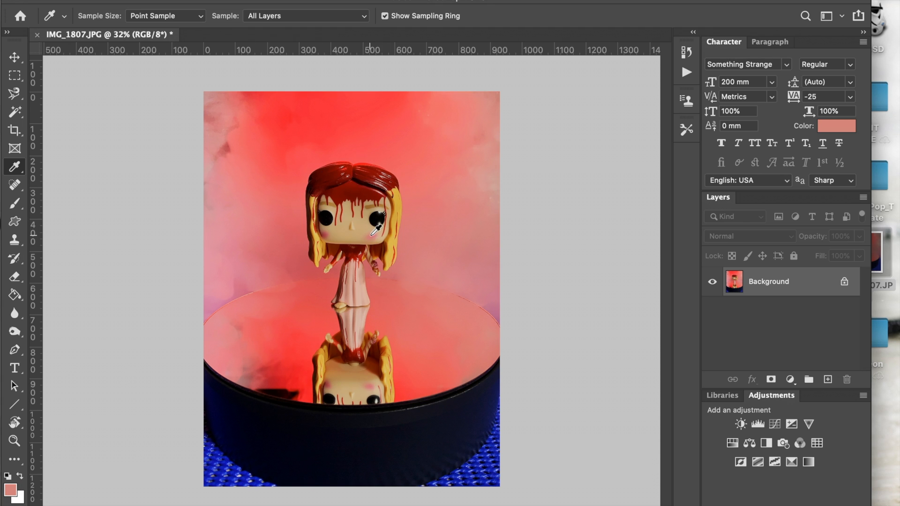
click(361, 460)
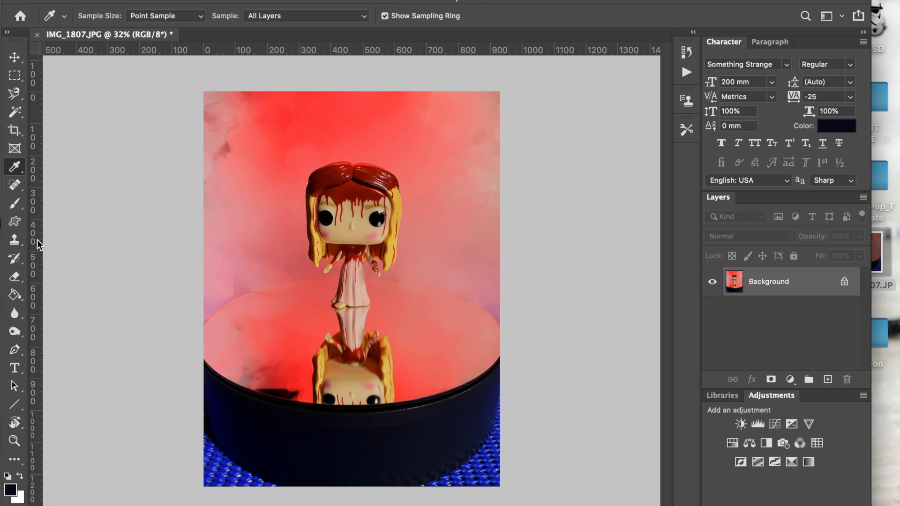
Paint over the blue fabric and the base's side with a 300 px Hard Round brush in Normal mode
click(15, 205)
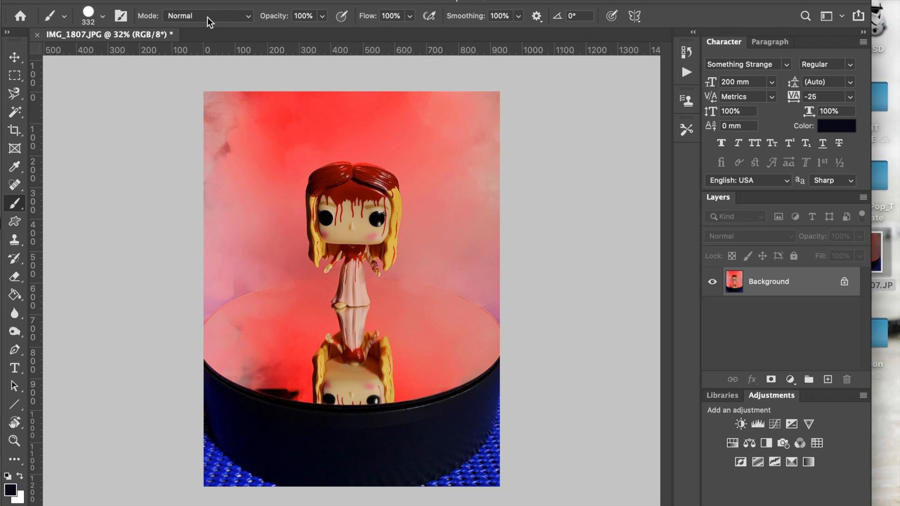
click(207, 16)
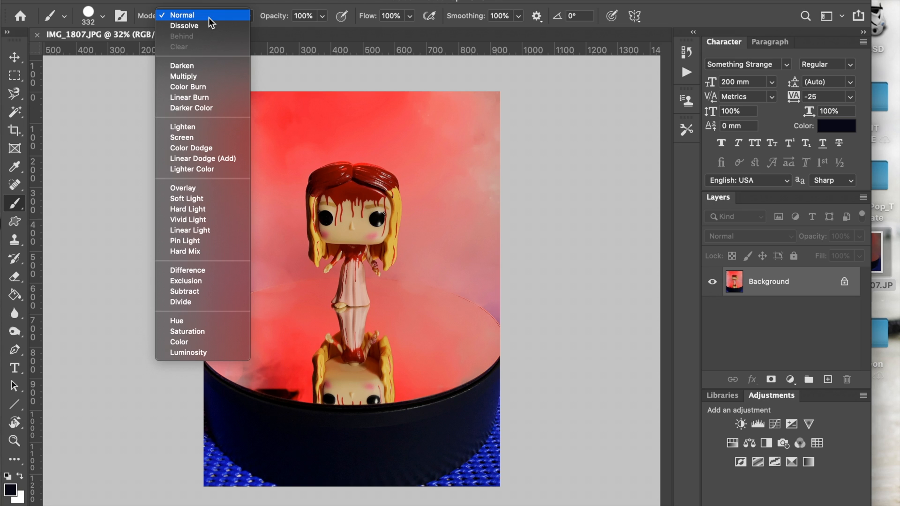
click(182, 16)
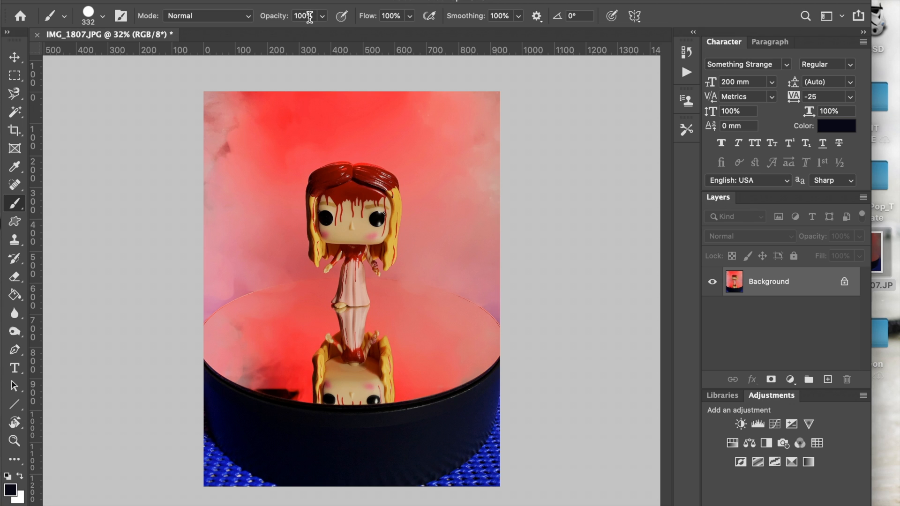
click(103, 19)
mouse_move(152, 63)
mouse_down()
mouse_move(130, 57)
mouse_move(150, 62)
mouse_up()
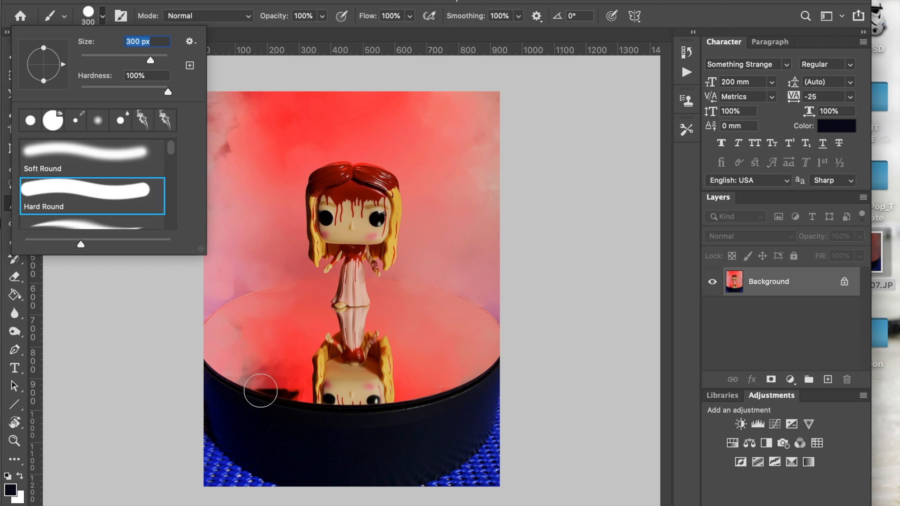
click(229, 454)
mouse_move(230, 454)
mouse_down()
mouse_move(211, 435)
mouse_move(194, 376)
mouse_move(198, 481)
mouse_move(460, 473)
mouse_move(503, 416)
mouse_move(507, 387)
mouse_move(497, 473)
mouse_move(500, 399)
mouse_move(470, 437)
mouse_move(430, 448)
mouse_move(491, 423)
mouse_move(508, 376)
mouse_move(495, 394)
mouse_move(452, 412)
mouse_move(369, 426)
mouse_move(411, 429)
mouse_move(472, 413)
mouse_move(500, 394)
mouse_move(470, 454)
mouse_move(400, 467)
mouse_move(516, 484)
mouse_move(455, 470)
mouse_move(409, 439)
mouse_move(304, 439)
mouse_move(219, 403)
mouse_move(203, 468)
mouse_up()
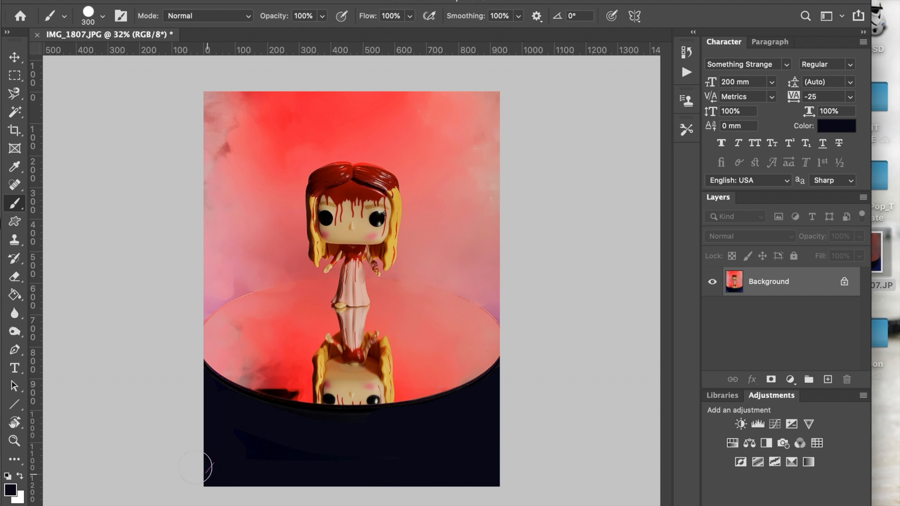
Select the dark area and rim below the mirror with the Magic Wand, brush the rim dark navy, and clear the selection
click(16, 115)
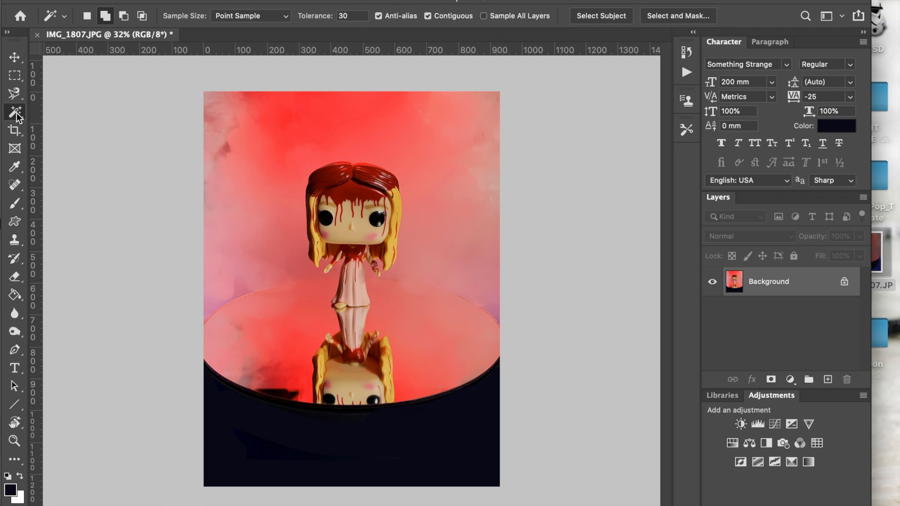
click(358, 458)
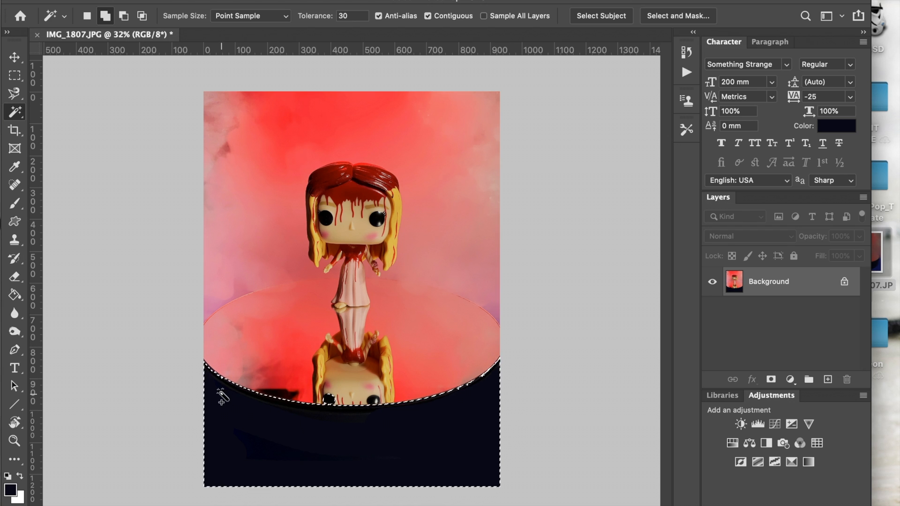
click(211, 376)
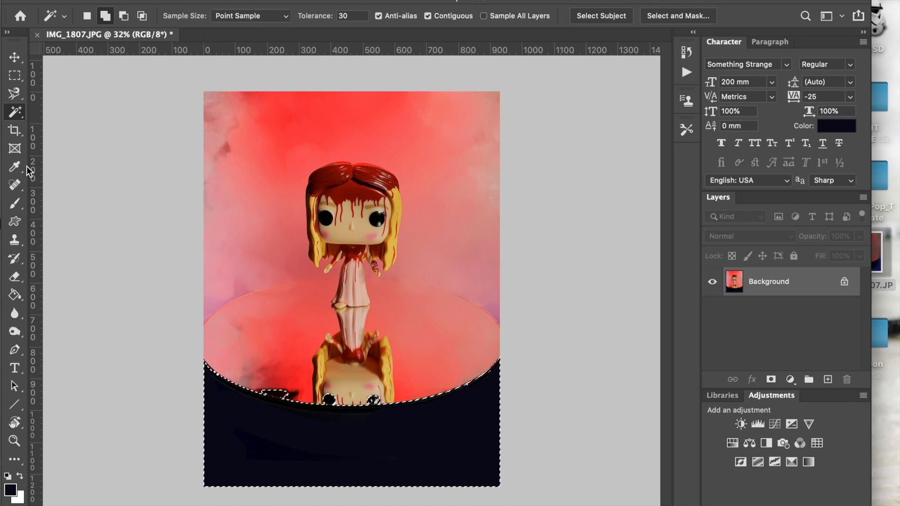
click(14, 203)
mouse_move(239, 375)
mouse_down()
mouse_move(322, 397)
mouse_move(466, 389)
mouse_move(505, 363)
mouse_up()
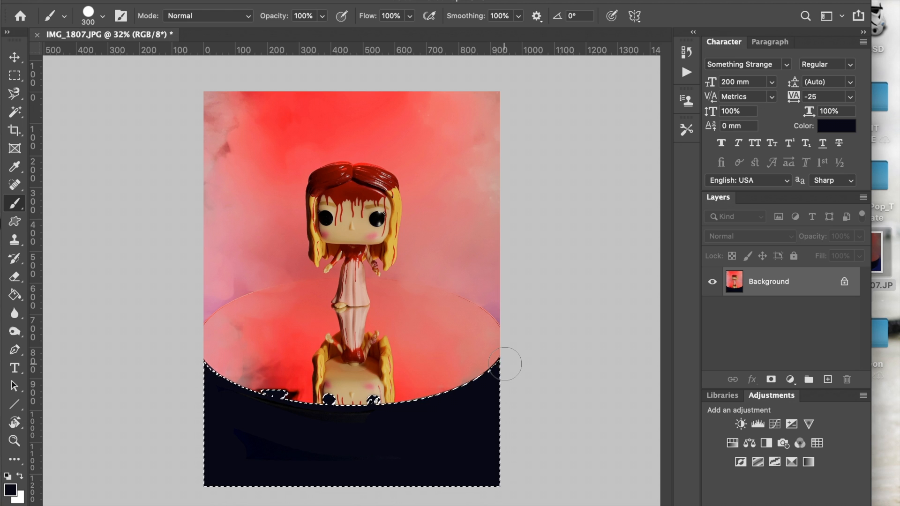
key(super+d)
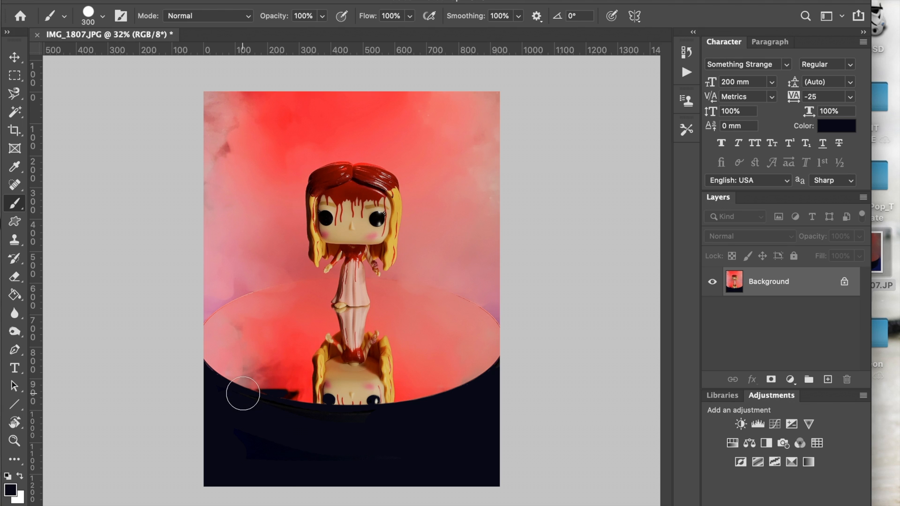
Reselect the dark area below the mirror and clear the selection
key(super+shift+d)
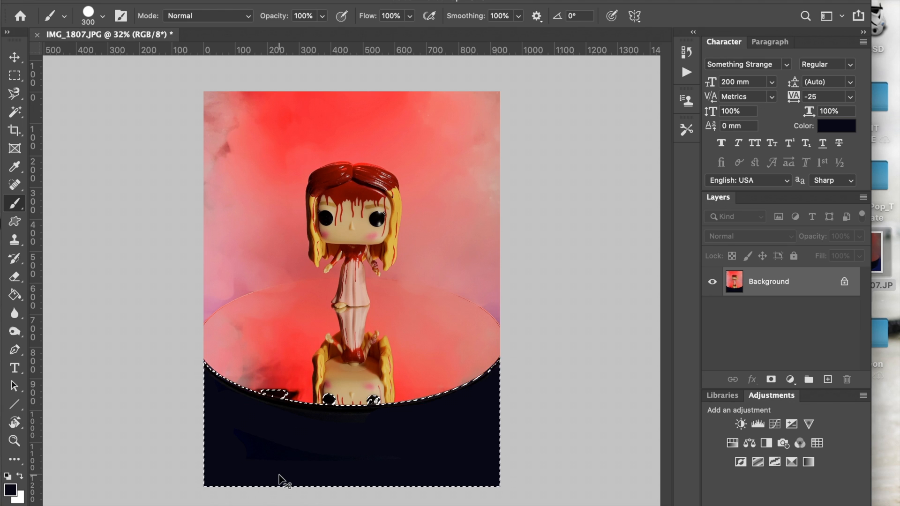
key(super+d)
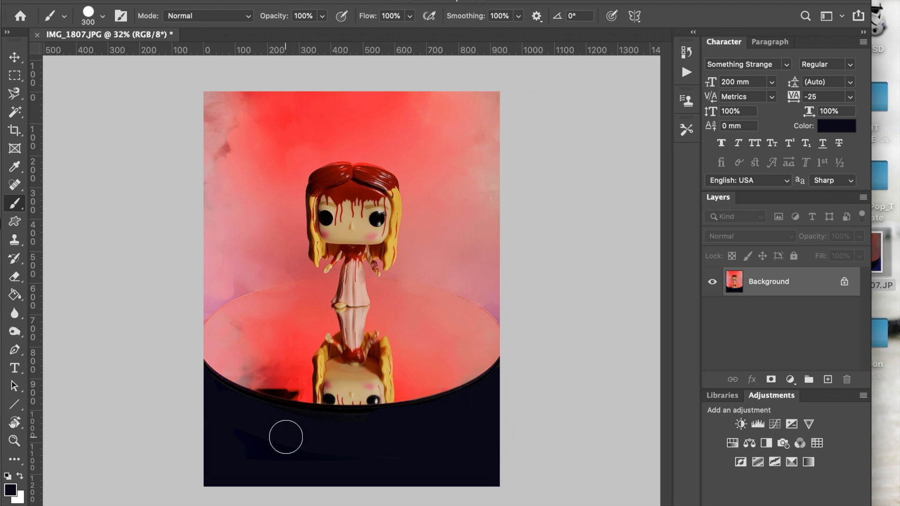
Unlock the Background layer and give it a 20 px dark navy stroke inside the photo's edge
click(14, 57)
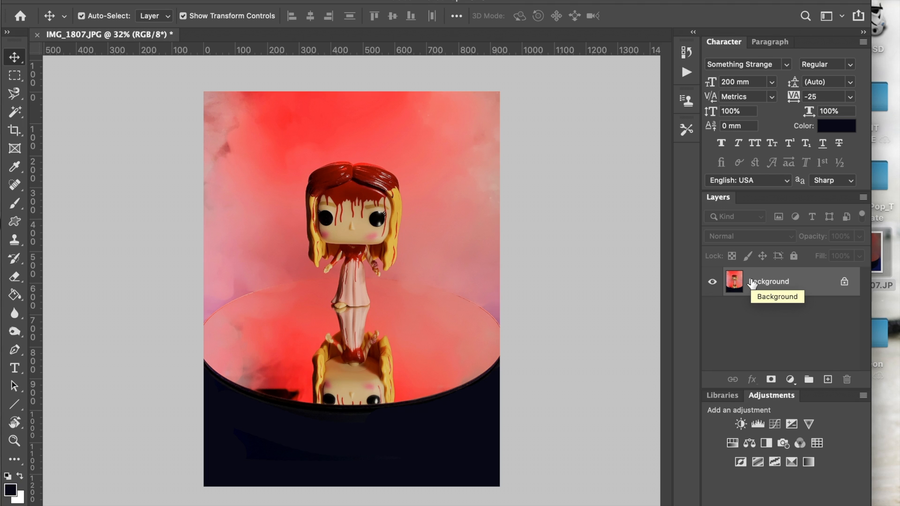
click(844, 282)
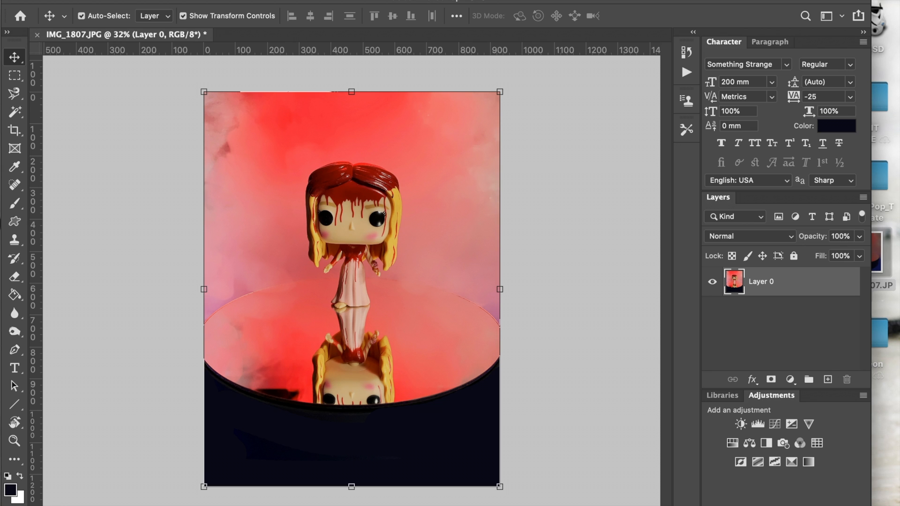
click(141, 1)
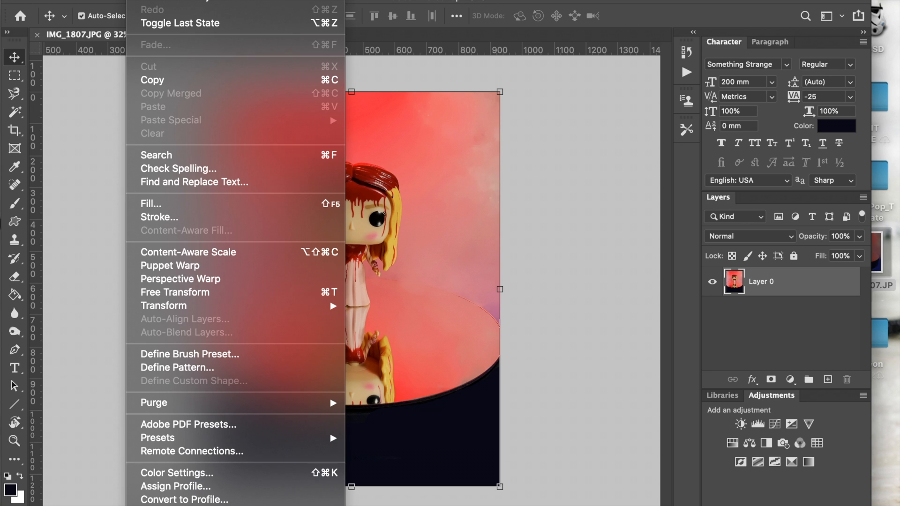
click(168, 219)
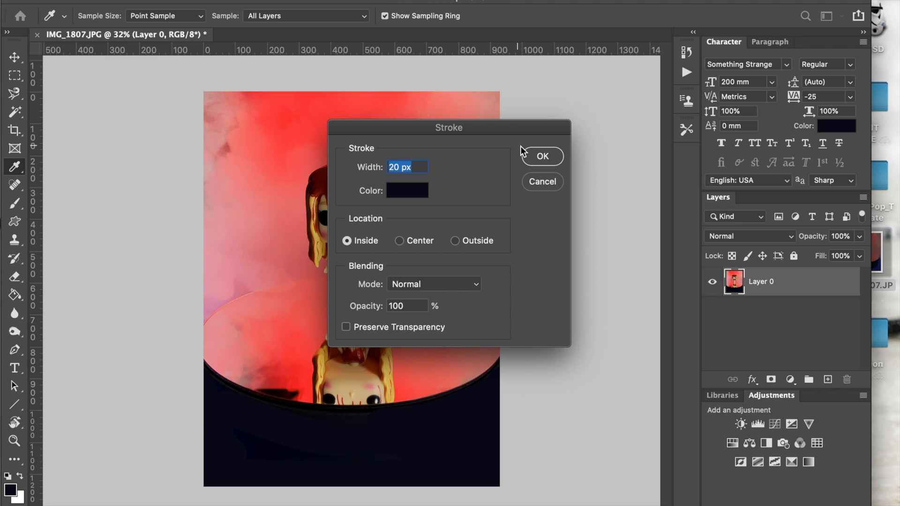
click(542, 157)
key(v)
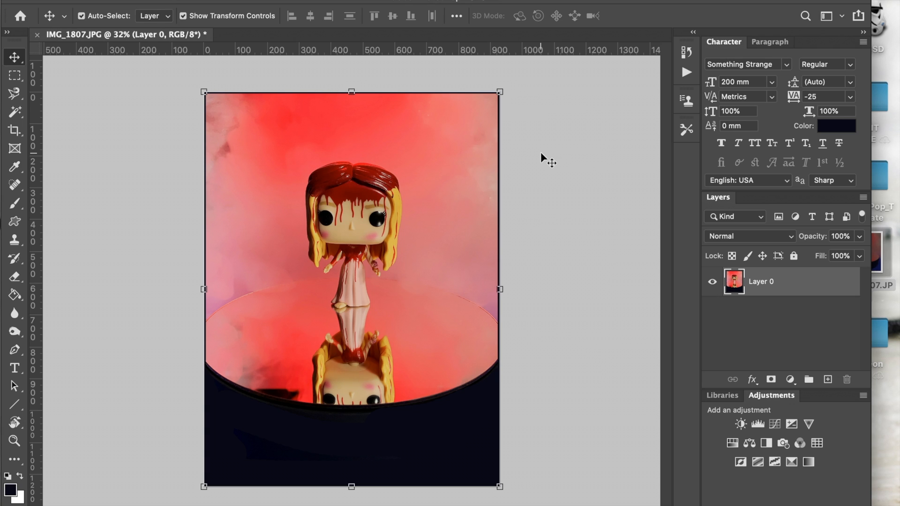
click(559, 206)
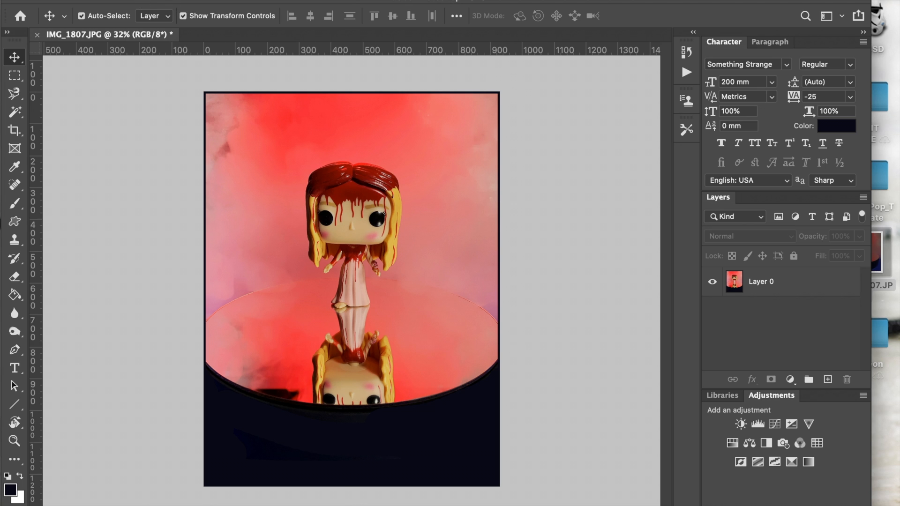
Try an 80 px dark navy inside stroke around the photo layer, and undo it
click(140, 0)
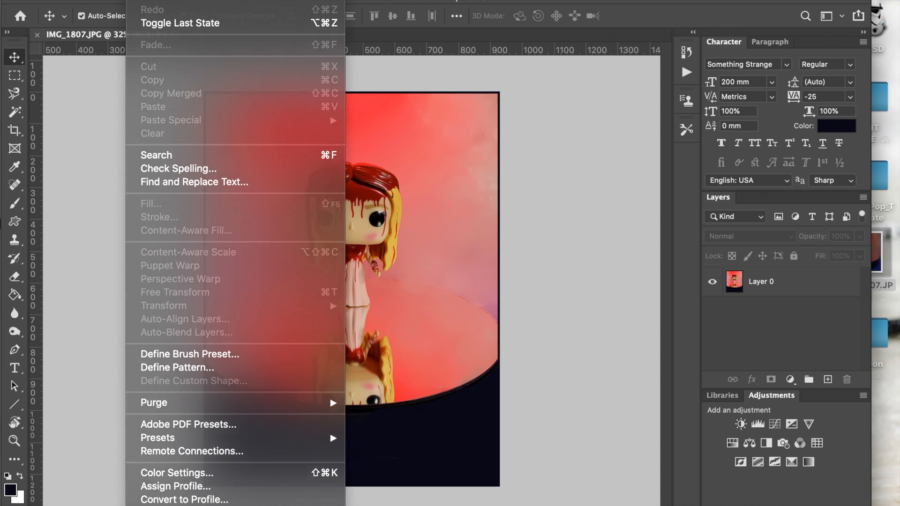
click(447, 329)
click(396, 315)
click(139, 0)
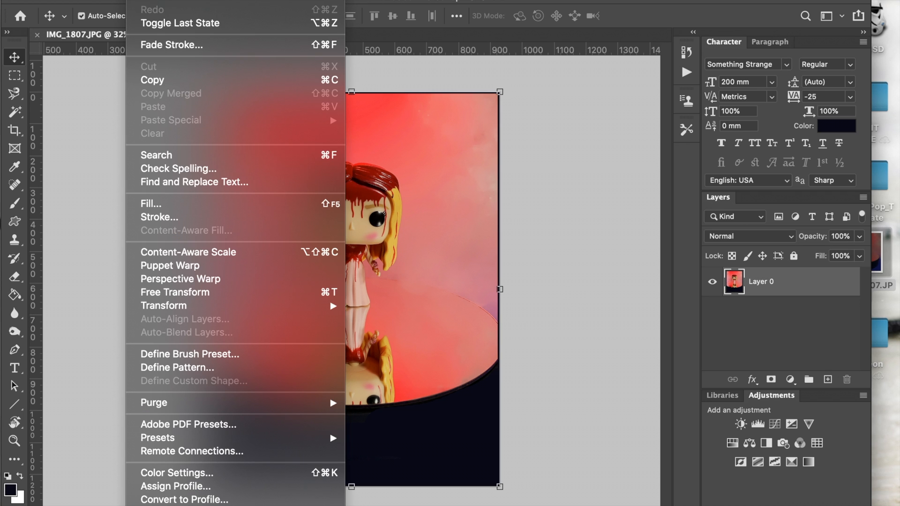
click(179, 218)
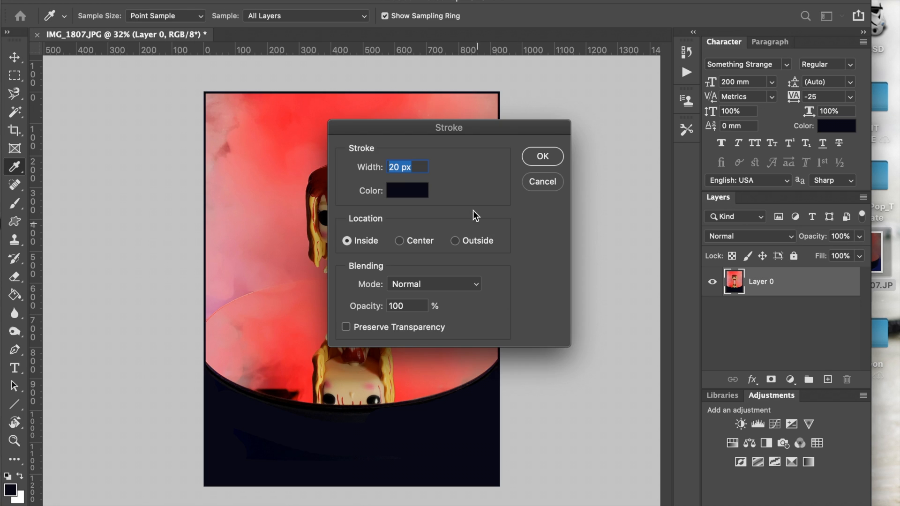
click(398, 168)
key(BackSpace)
key(BackSpace)
text(80)
key(Return)
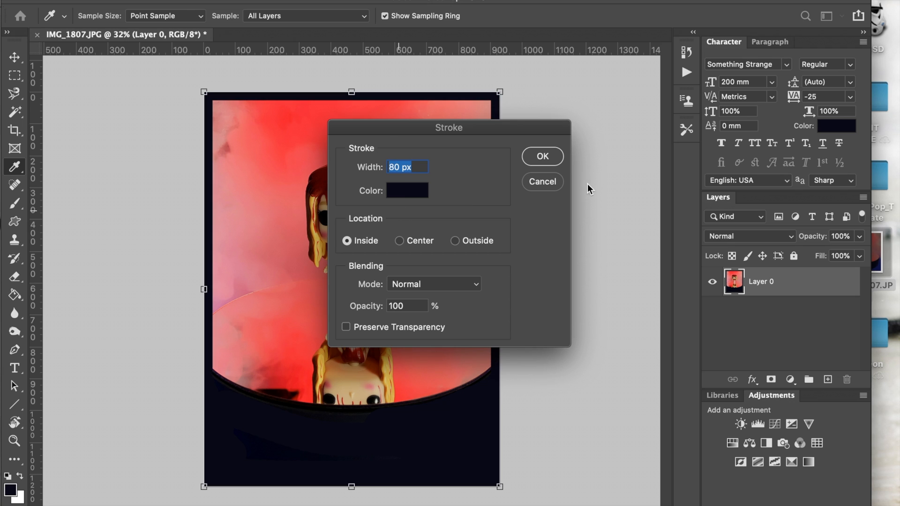
key(v)
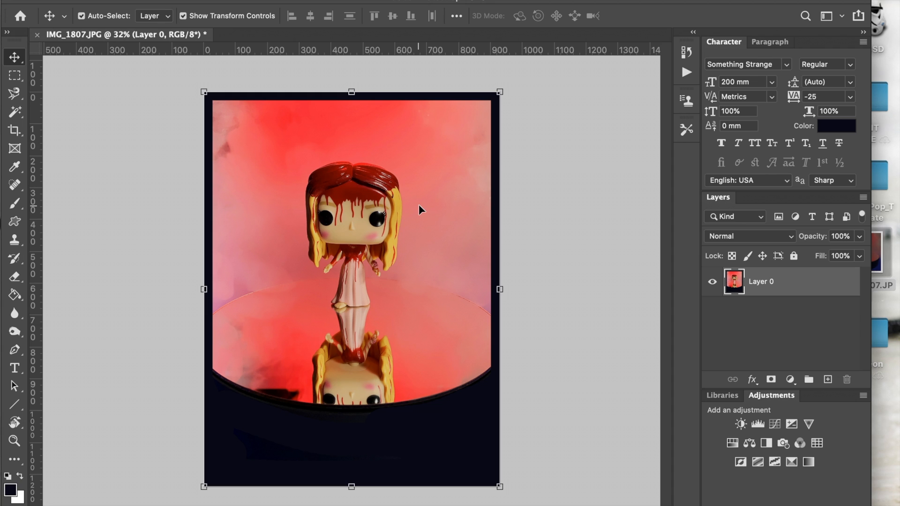
key(super+z)
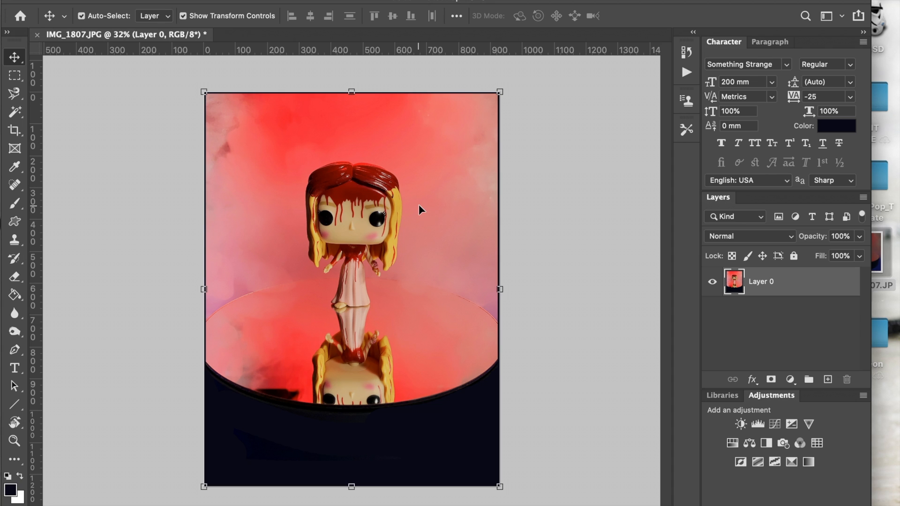
click(189, 408)
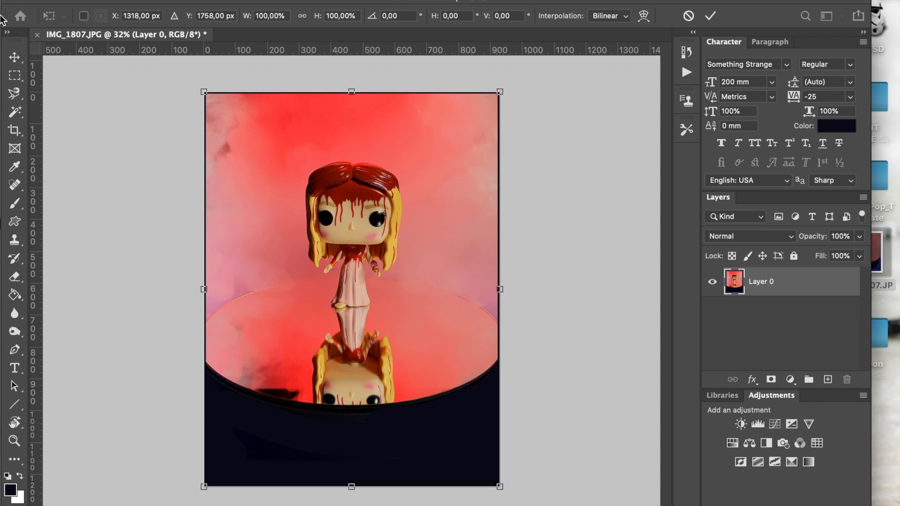
click(14, 58)
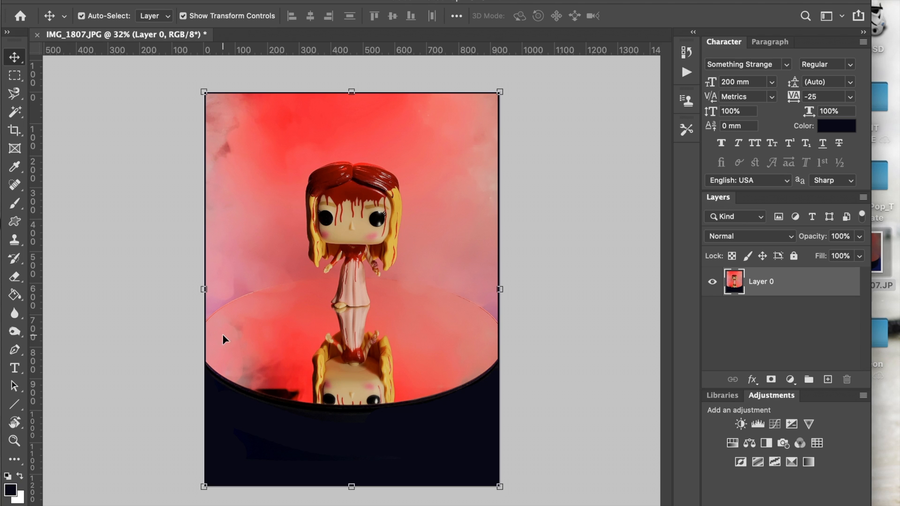
Add the text "CArrie" in the Something Strange font at 200 mm on the dark area below the mirror
click(16, 370)
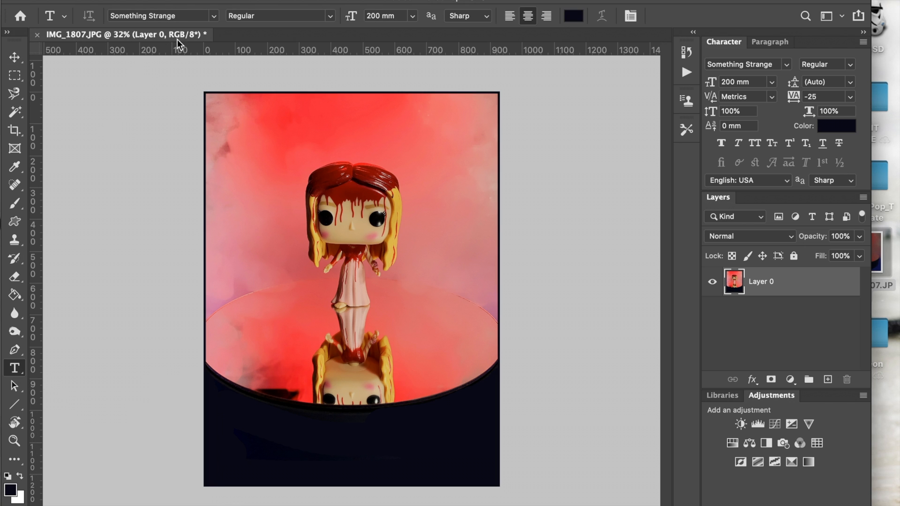
click(213, 18)
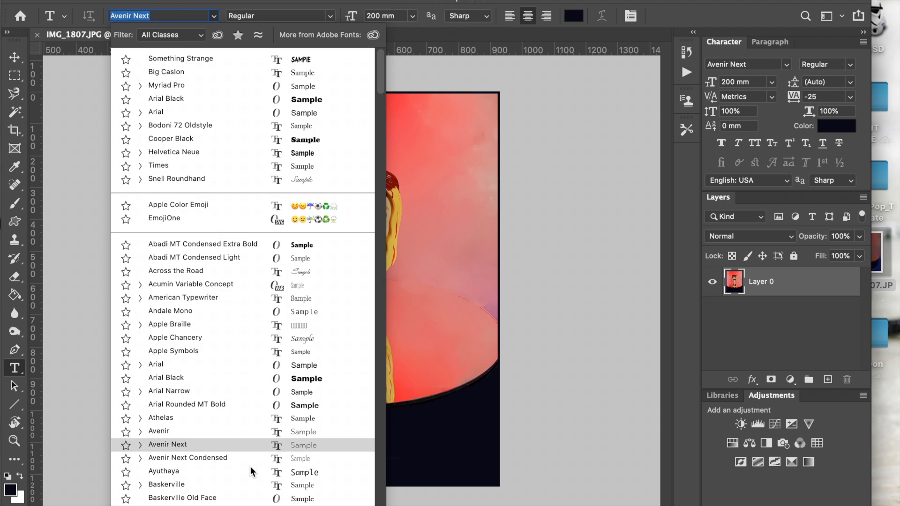
click(173, 58)
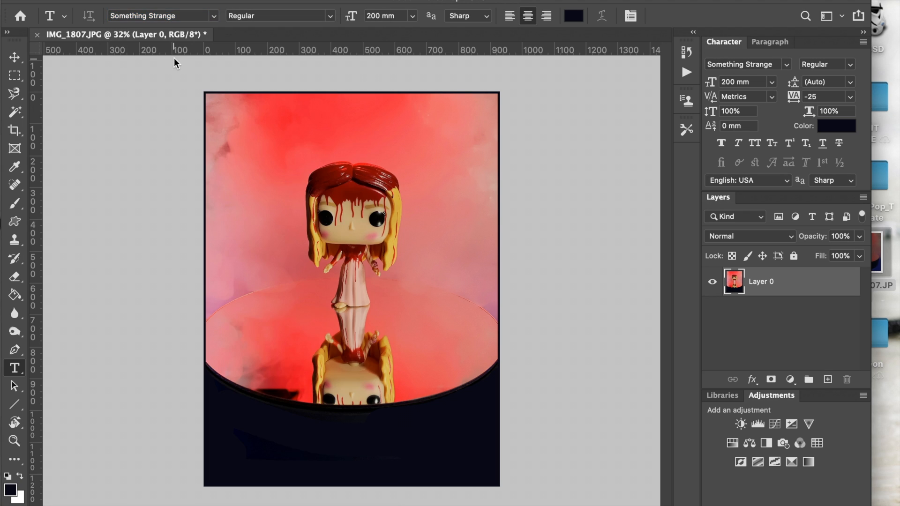
click(349, 447)
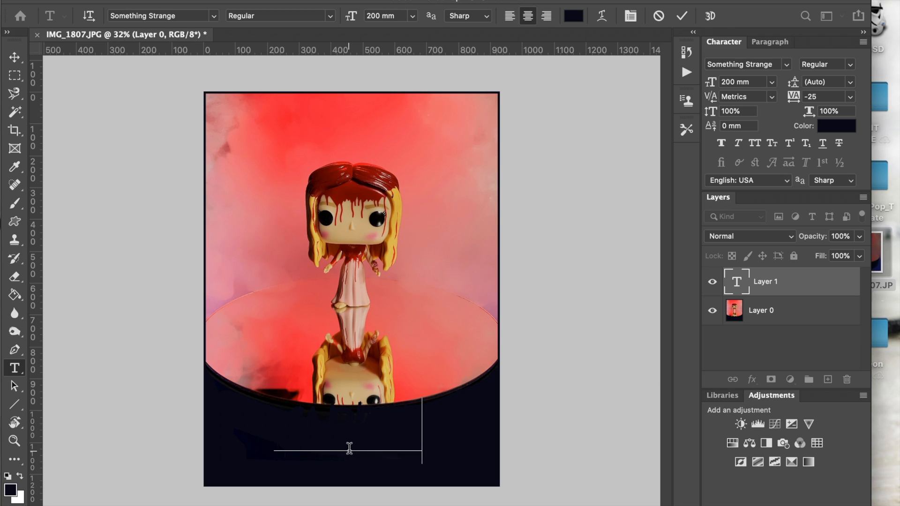
key(super+Return)
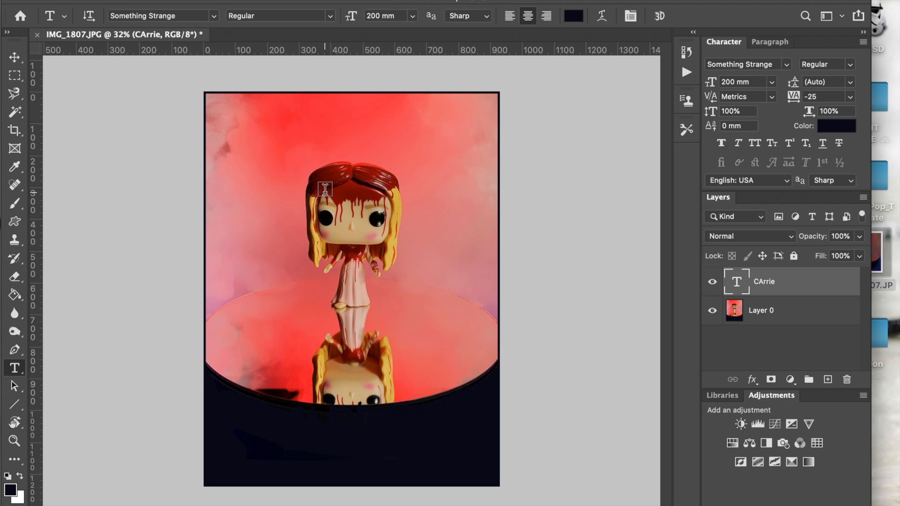
Sample the red background as the foreground color and adjust it to the web color ff3300
click(18, 172)
click(287, 110)
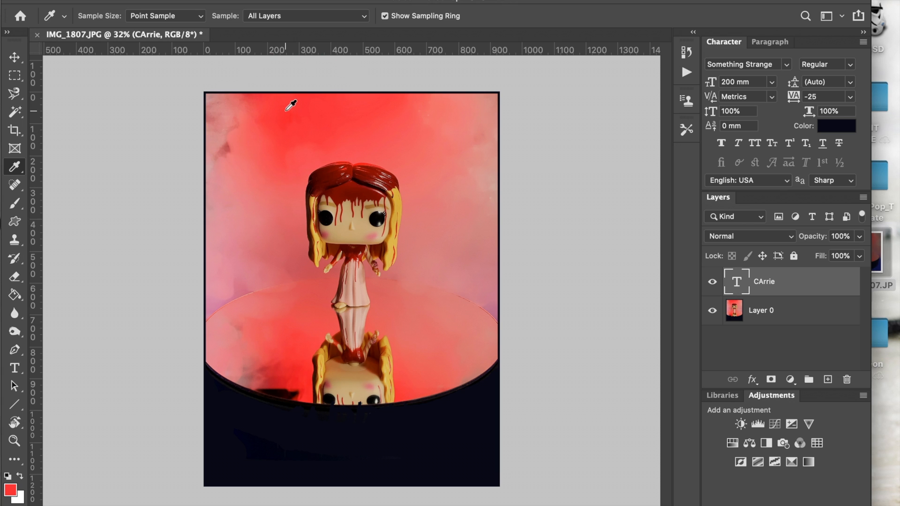
click(11, 492)
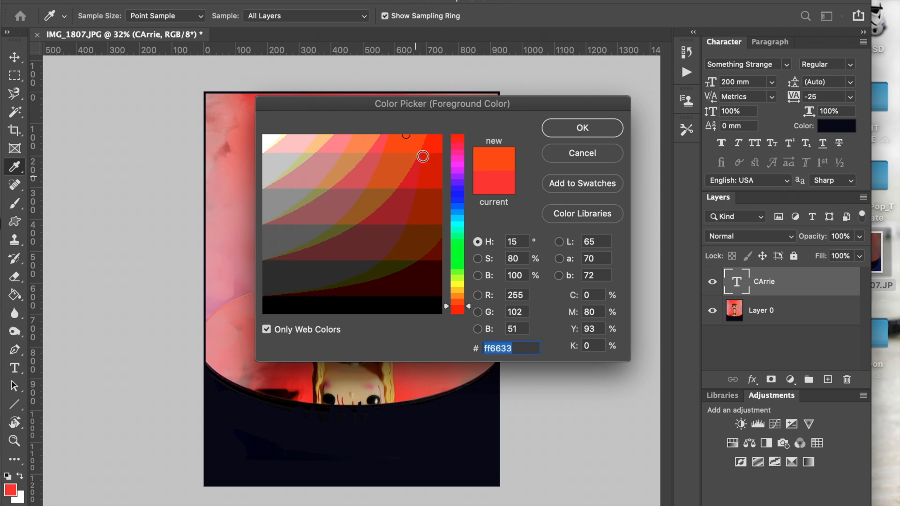
click(436, 143)
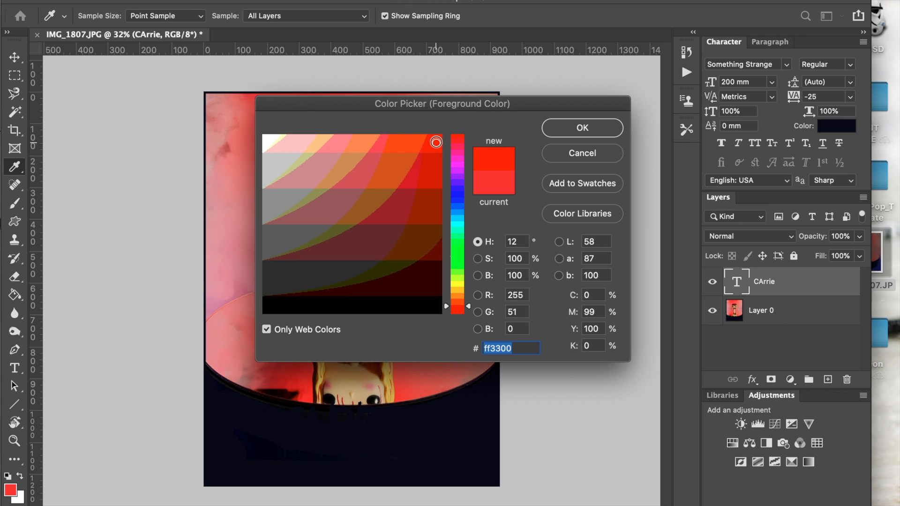
click(582, 128)
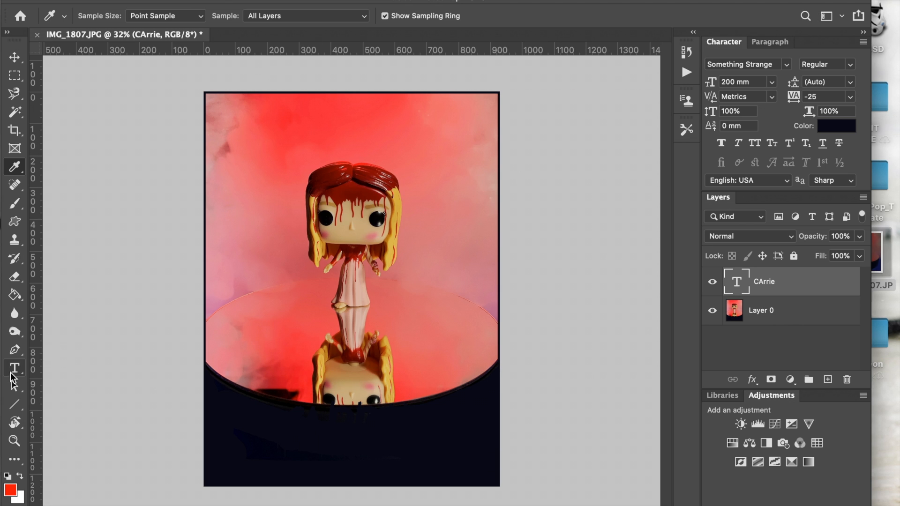
Delete the dark "CArrie" text from its layer
click(14, 369)
click(315, 431)
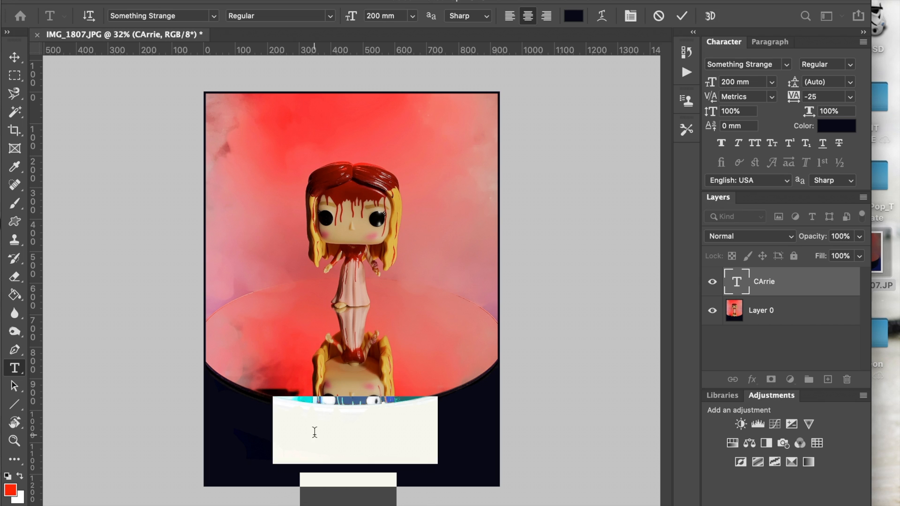
key(BackSpace)
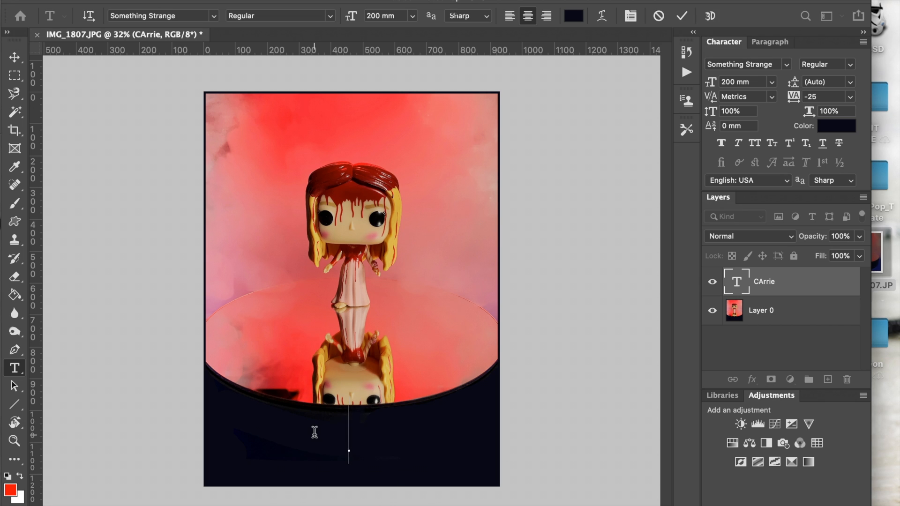
Add a new text layer above Layer 0 reading "carrie" in the ff3300 red foreground color, on the dark area below the mirror
click(752, 311)
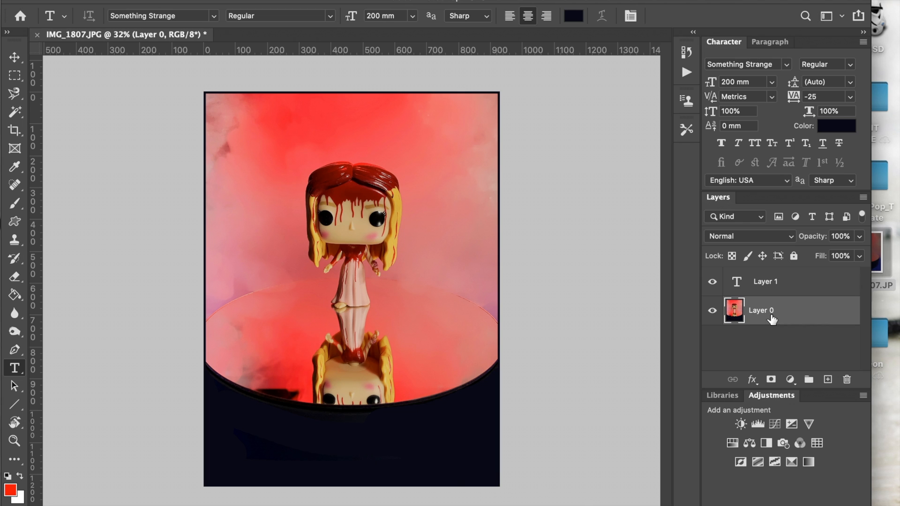
click(353, 444)
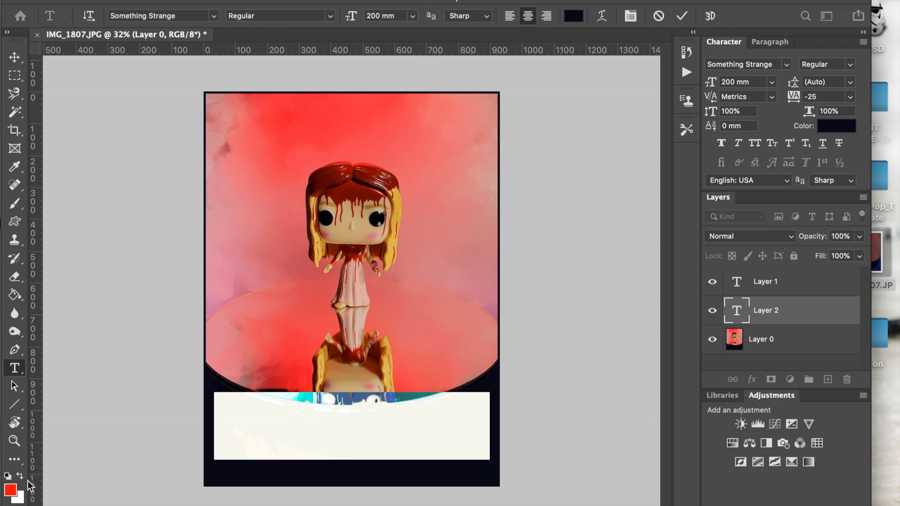
click(23, 477)
click(22, 477)
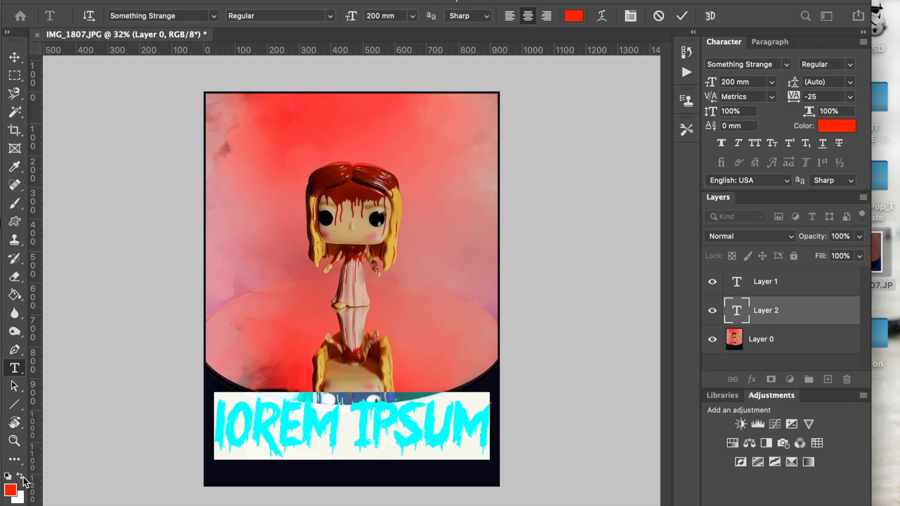
click(299, 448)
key(super+a)
text(CARRIE)
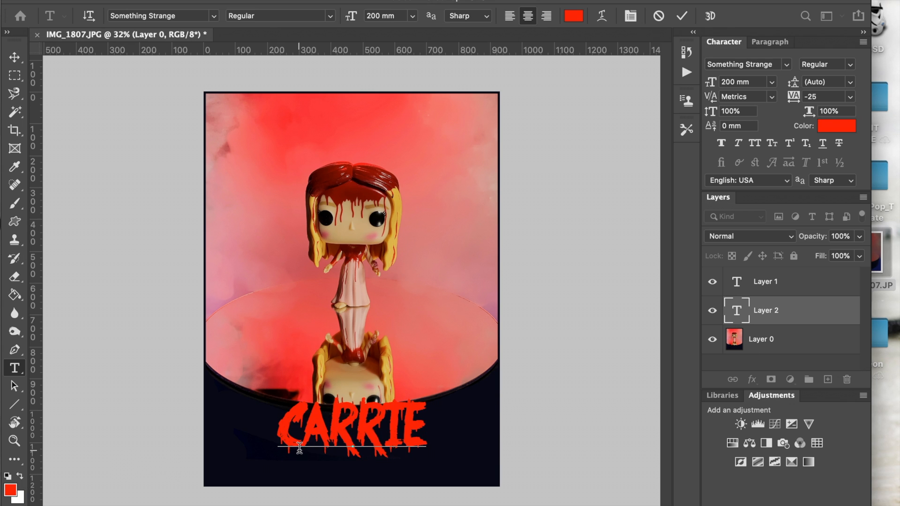
Move the red title slightly down so it sits horizontally centered in the dark area, clear of the mirror's rim
click(15, 57)
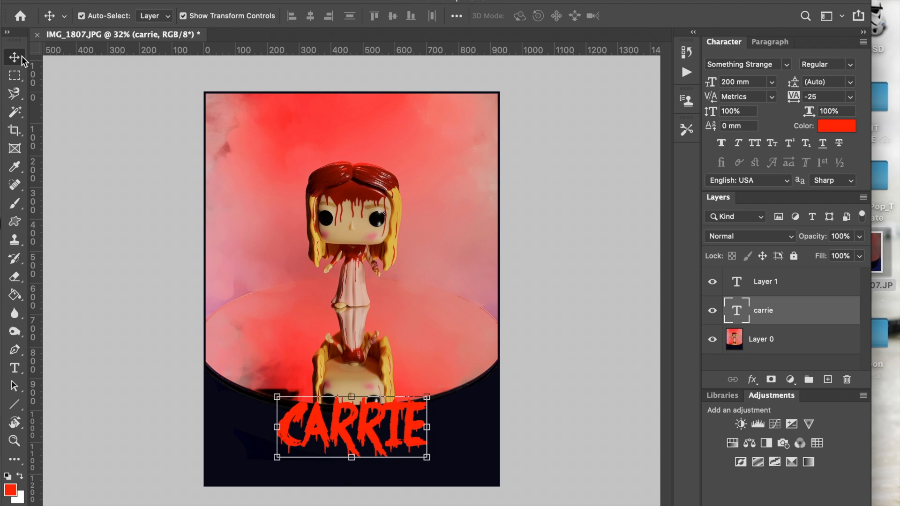
drag(365, 432, 431, 436)
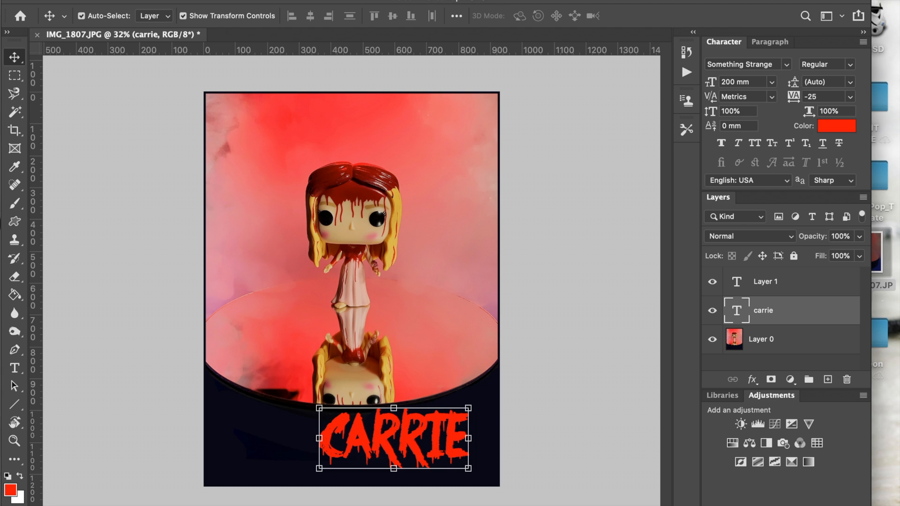
click(427, 1)
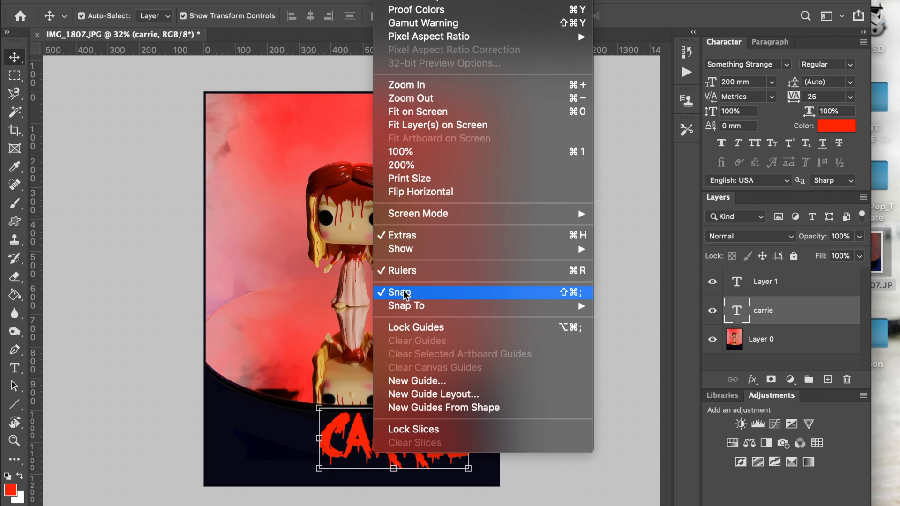
click(145, 289)
drag(393, 428, 354, 436)
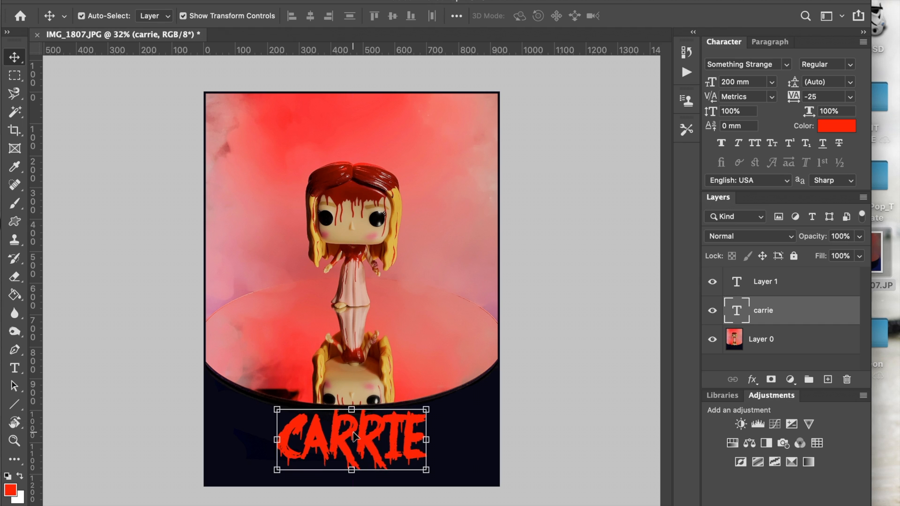
Nudge the red title slightly further down in the dark area, away from the mirror's rim
key(Down)
key(Down)
key(Down)
key(Down)
key(Down)
key(Down)
key(Down)
key(Down)
key(Down)
key(Down)
key(Down)
key(Down)
key(Down)
key(Down)
key(Down)
key(Down)
key(Down)
key(Down)
key(Down)
key(Down)
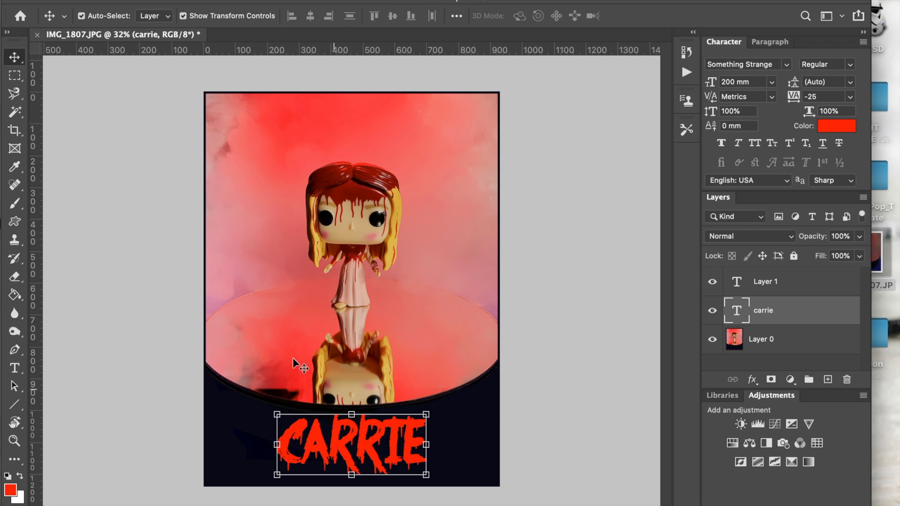
Transform the red title without keeping its aspect ratio, flattening it to 63.89% height and widening it to 102.39%
drag(351, 414, 352, 410)
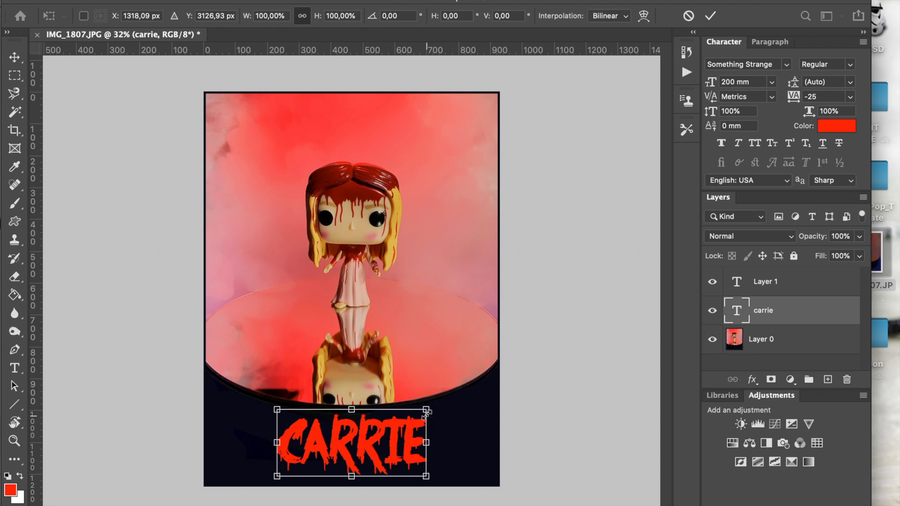
mouse_move(415, 425)
mouse_down()
mouse_move(380, 432)
mouse_move(429, 417)
mouse_up()
key(super+z)
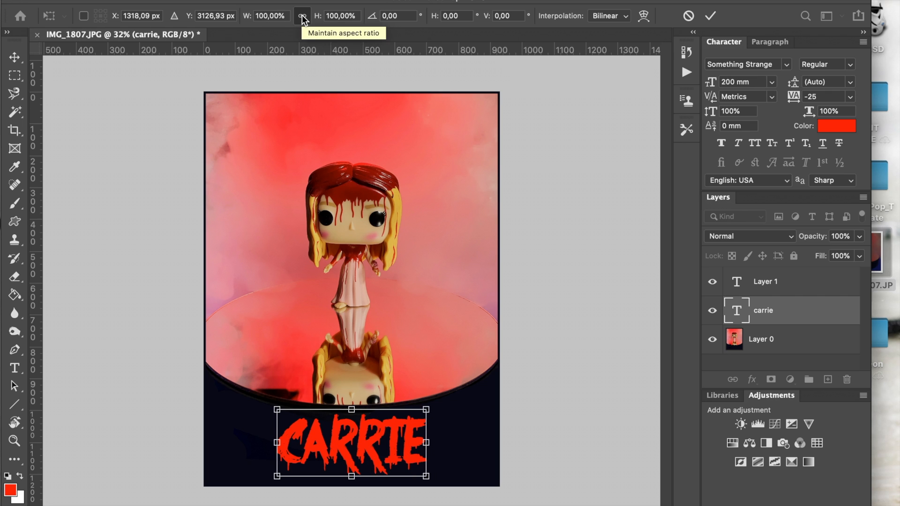
click(302, 18)
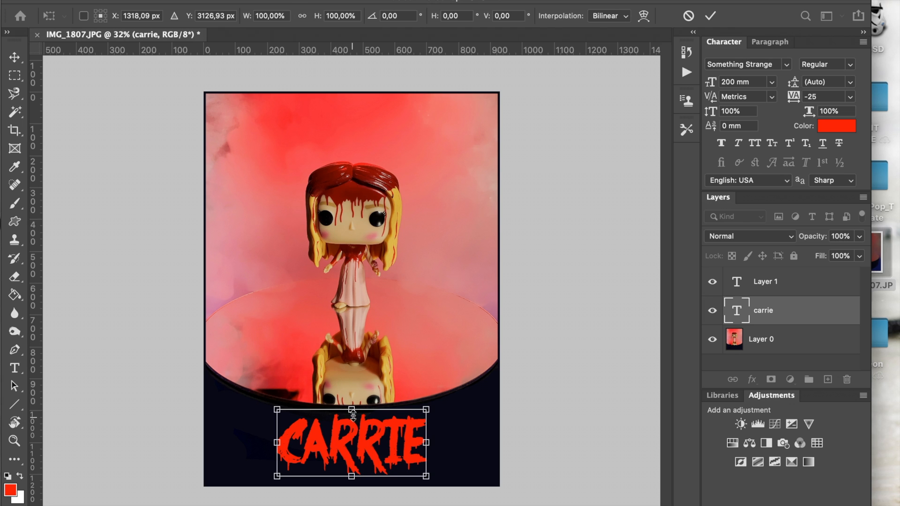
drag(353, 413, 354, 434)
drag(428, 457, 432, 459)
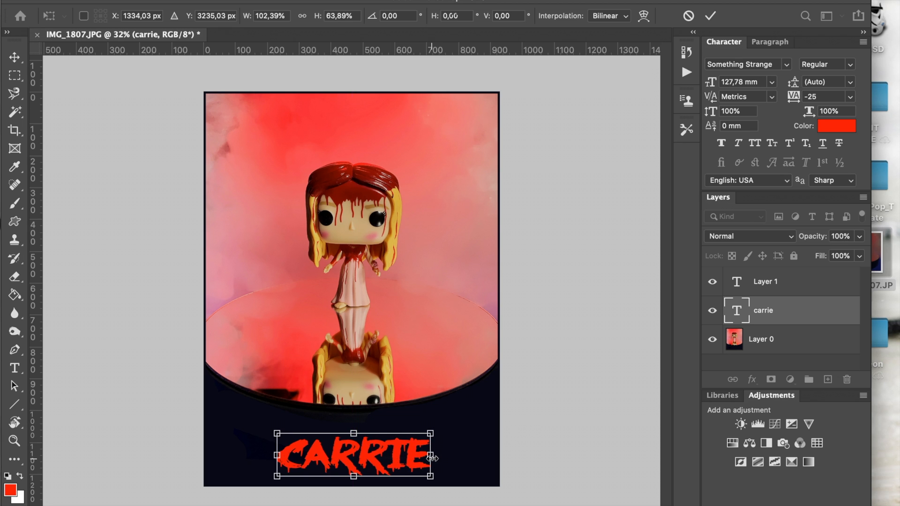
key(Return)
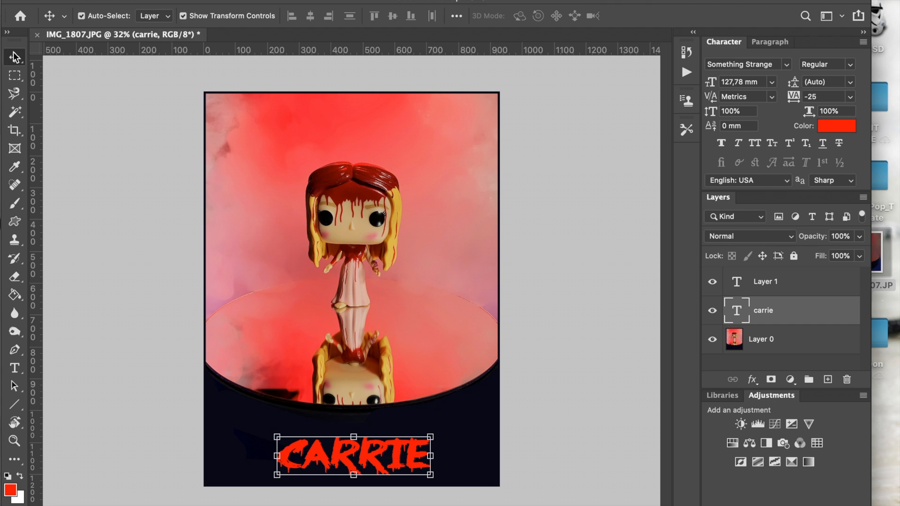
Recenter the flattened title horizontally, raise it to the middle of the dark area below the mirror, and deselect all layers
drag(373, 457, 371, 454)
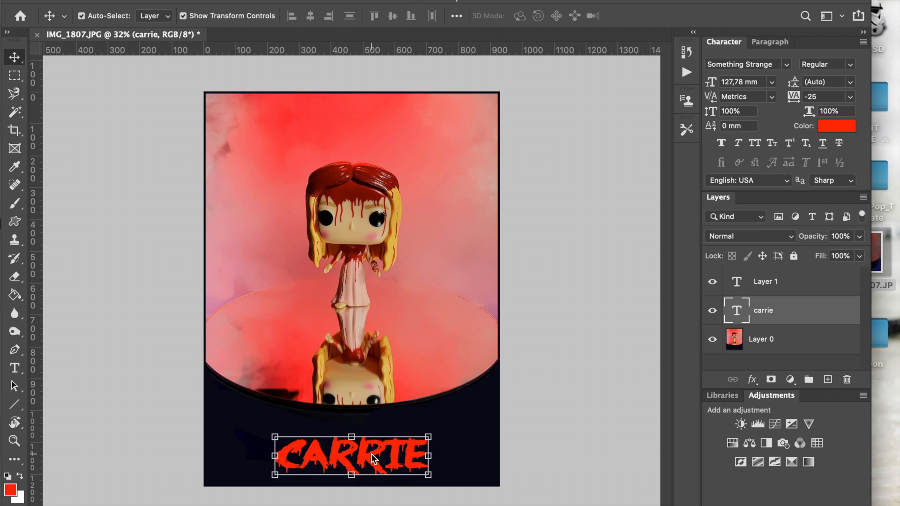
key(Up)
key(Up)
key(Up)
key(Up)
key(Up)
key(Up)
key(Up)
key(Up)
key(Up)
key(Up)
key(Up)
key(Up)
key(Up)
key(Up)
key(Up)
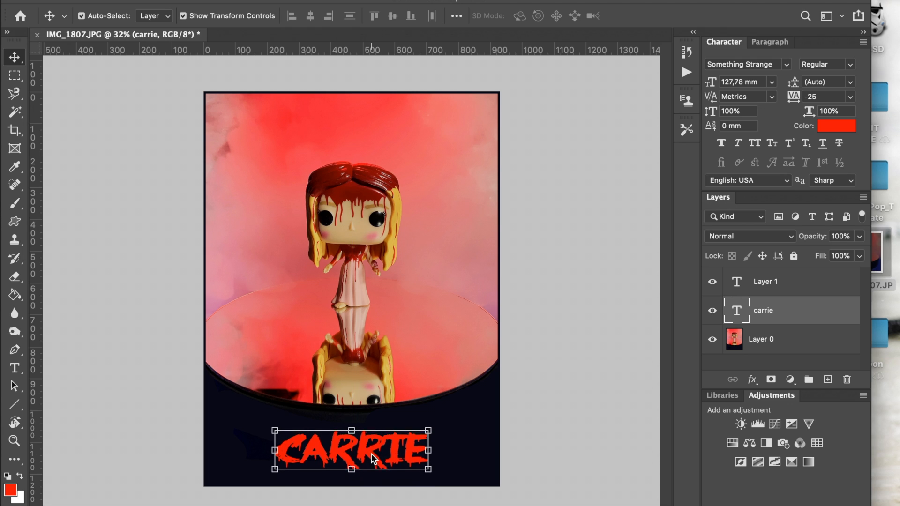
key(Up)
key(Up)
key(Up)
key(Up)
key(Up)
key(Up)
key(Up)
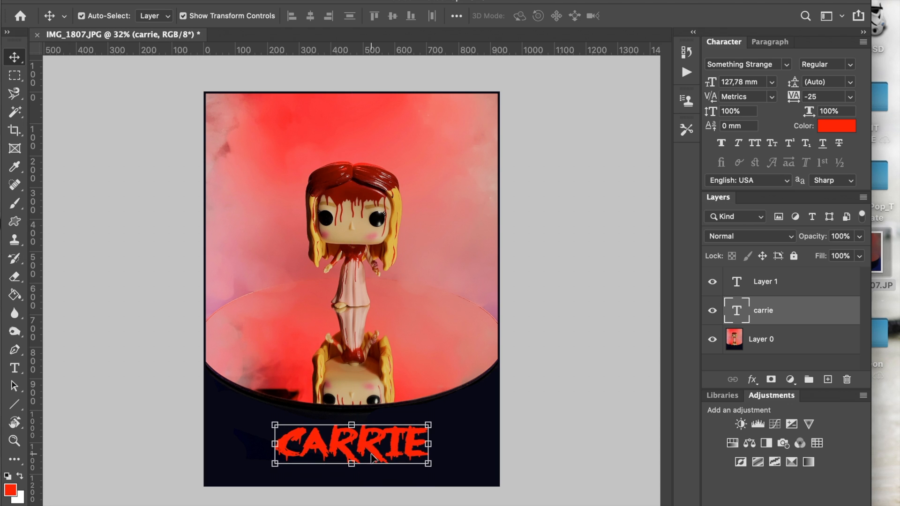
click(468, 449)
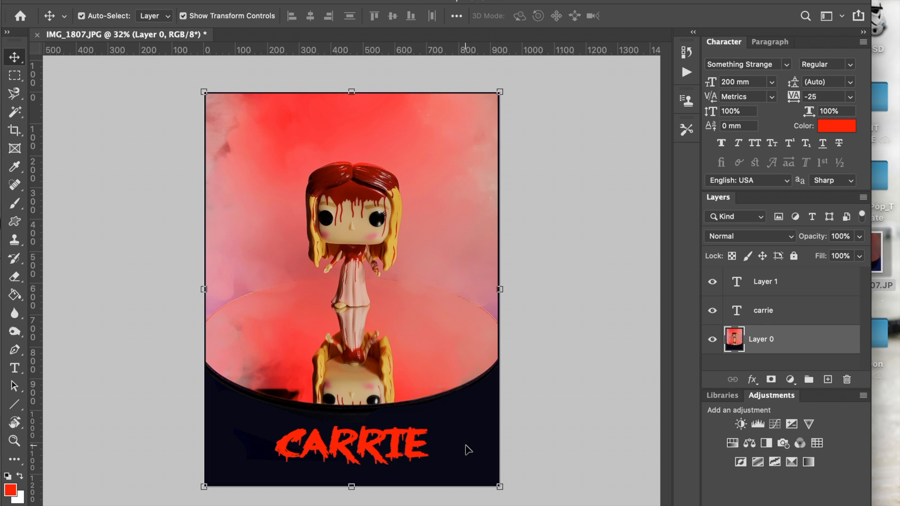
click(562, 401)
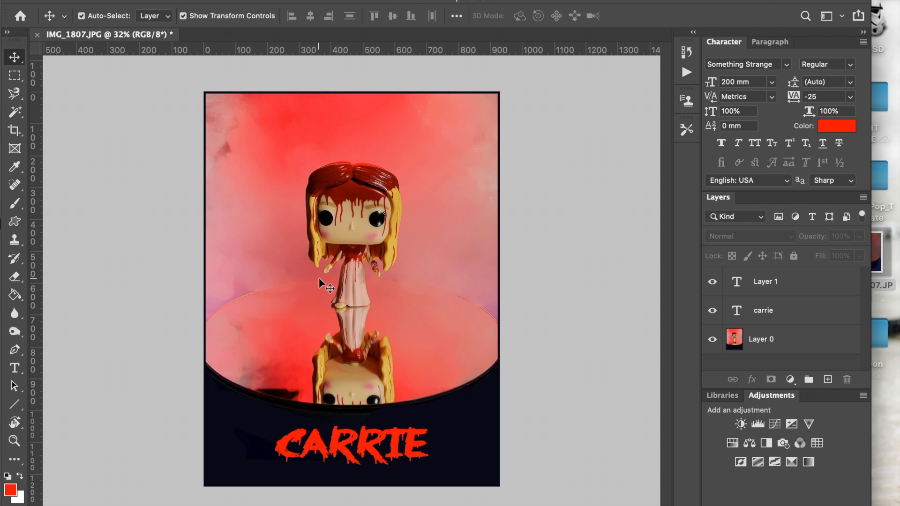
Examine the Carrie figure's face up close, checking the sharpness and texture around the nose, eye and blood drips
super+click(350, 238)
super+click(351, 237)
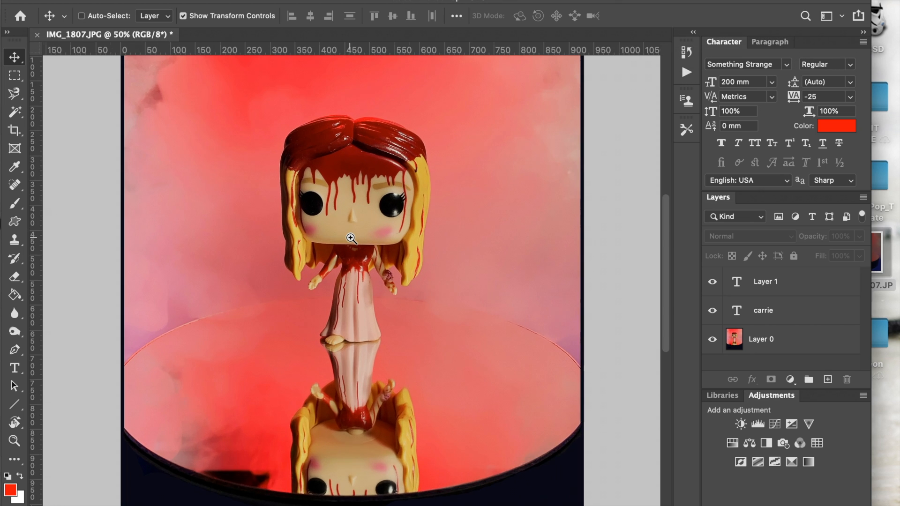
super+click(350, 237)
super+click(350, 237)
super+click(350, 237)
super+click(350, 238)
super+click(350, 238)
drag(421, 207, 257, 347)
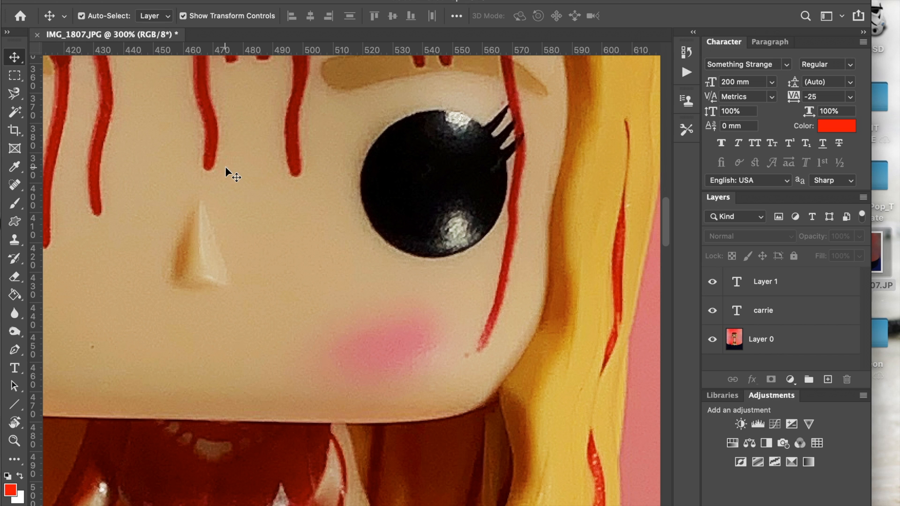
alt+click(353, 289)
alt+click(353, 289)
alt+click(353, 288)
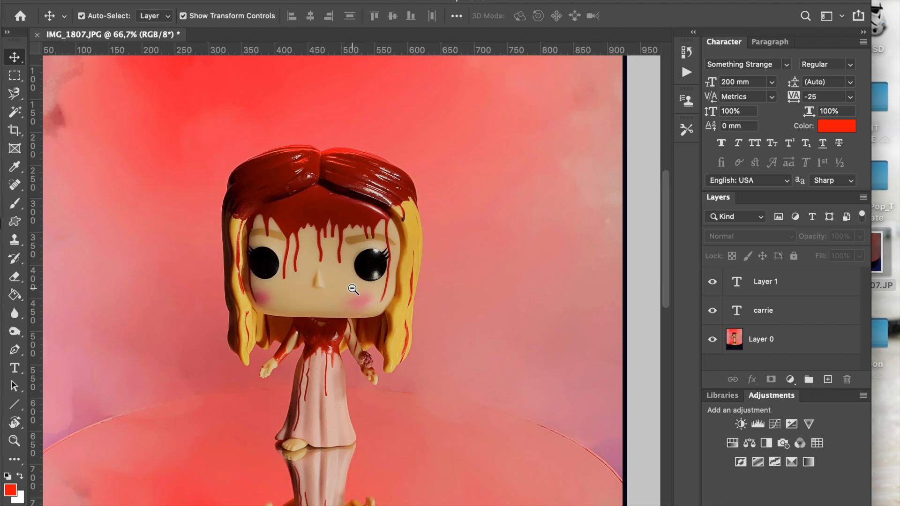
alt+click(352, 289)
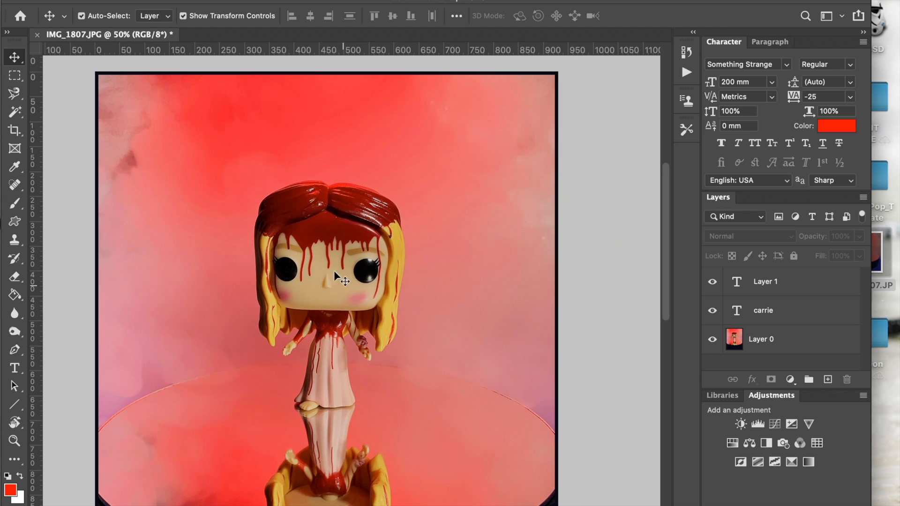
Open the desktop image Funko HHH Chase.jpeg in Adobe Photoshop 2020 alongside the Carrie poster
click(101, 0)
click(137, 14)
scroll(336, 301, down, 1)
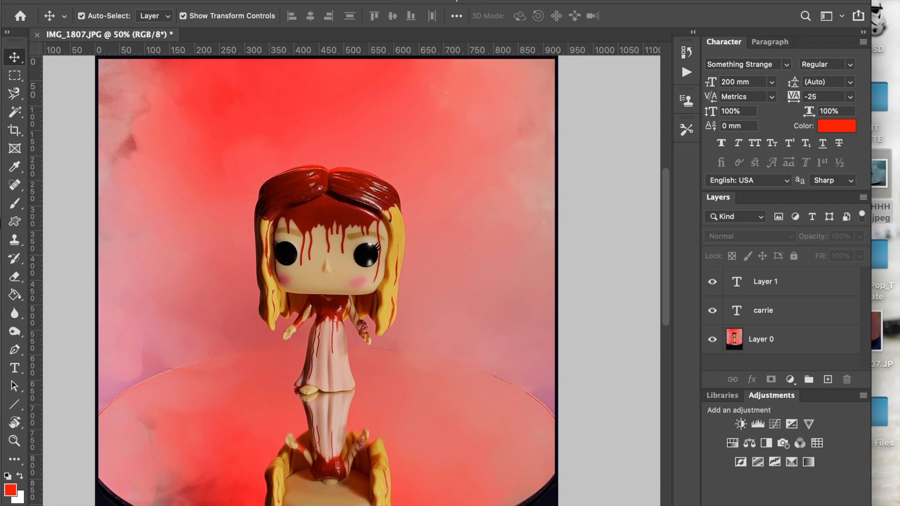
right_click(883, 185)
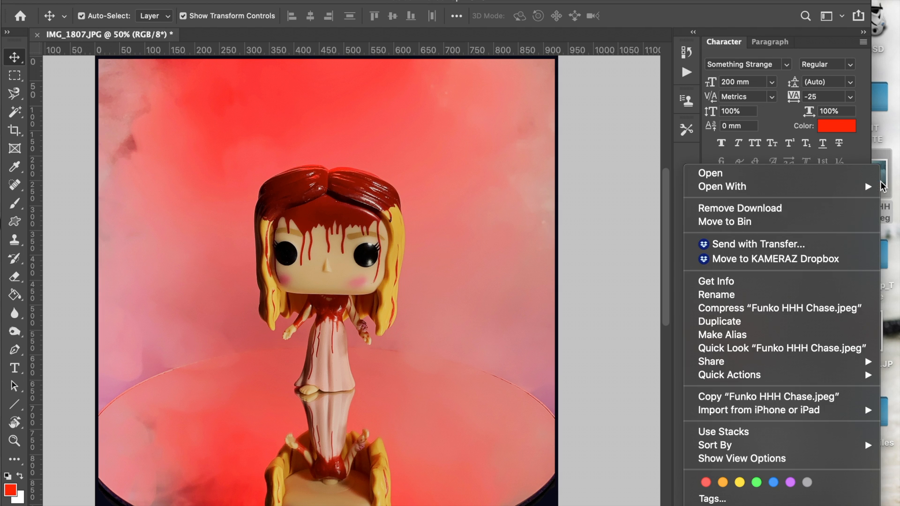
mouse_move(771, 188)
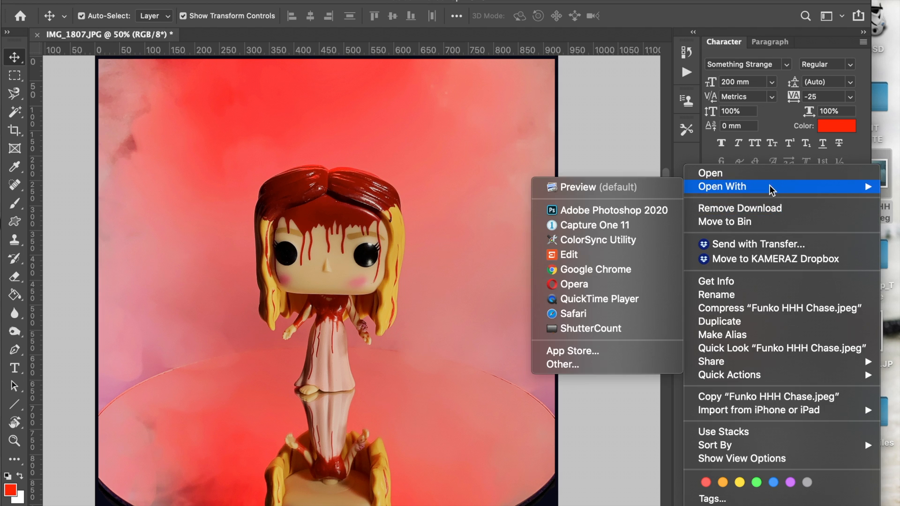
click(639, 211)
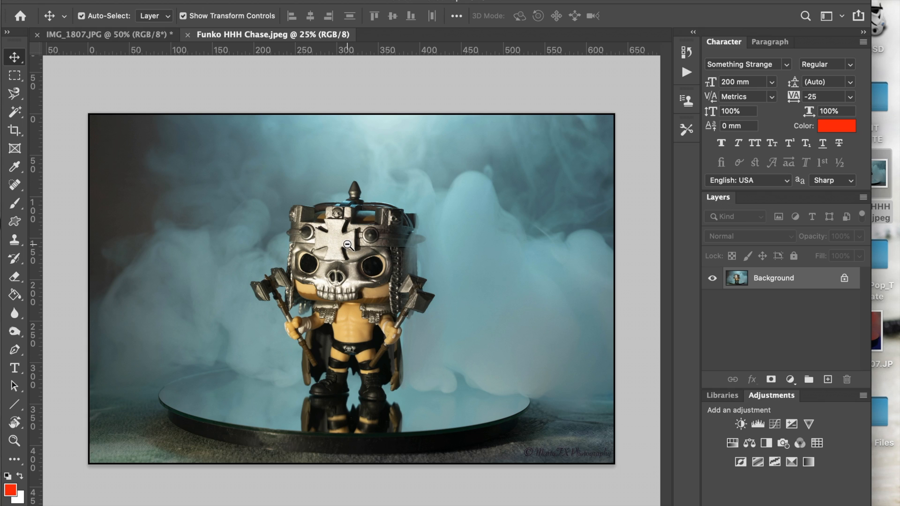
Examine the HHH figure's skull mask, eyes and hammer up close at 100% to judge the photo's detail
key(super+minus)
super+click(345, 268)
super+click(344, 268)
super+click(344, 268)
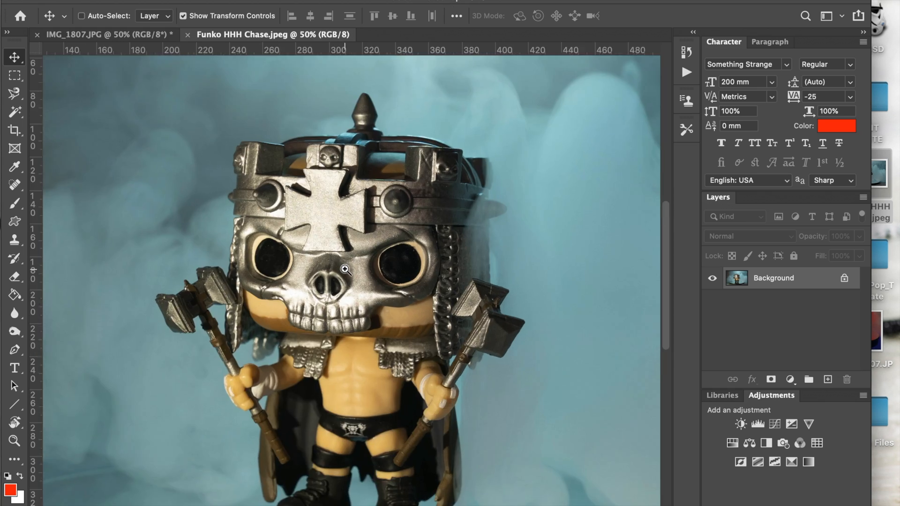
super+click(345, 268)
super+click(345, 269)
super+click(344, 268)
alt+super+click(321, 326)
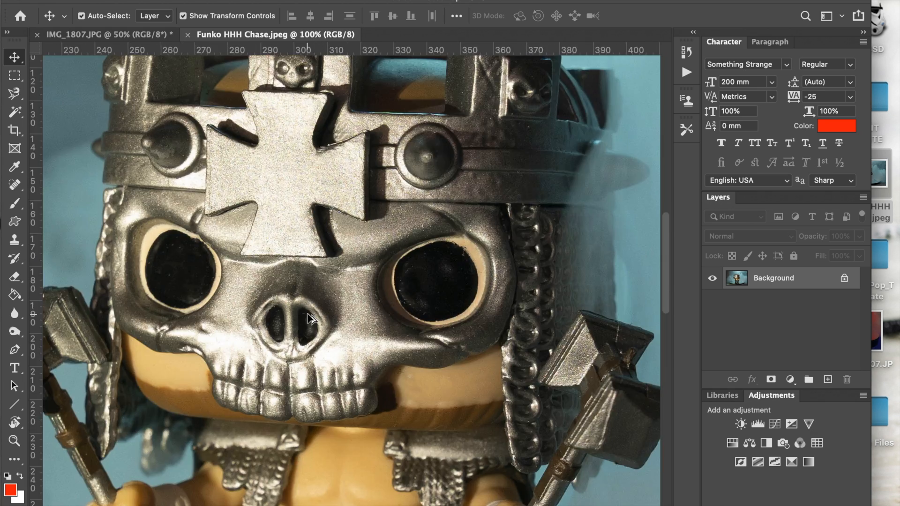
key(super)
drag(205, 276, 228, 285)
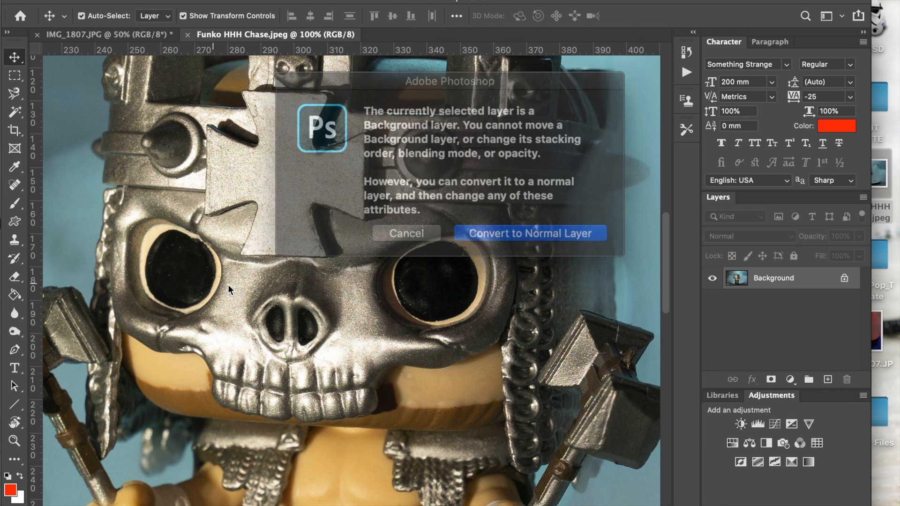
click(417, 223)
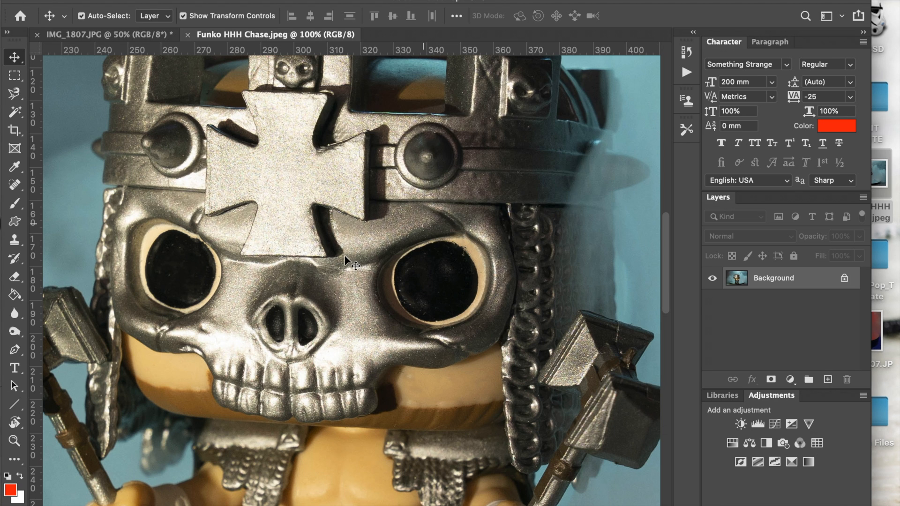
scroll(346, 261, down, 3)
scroll(346, 261, left, 3)
scroll(344, 260, left, 3)
scroll(344, 261, down, 2)
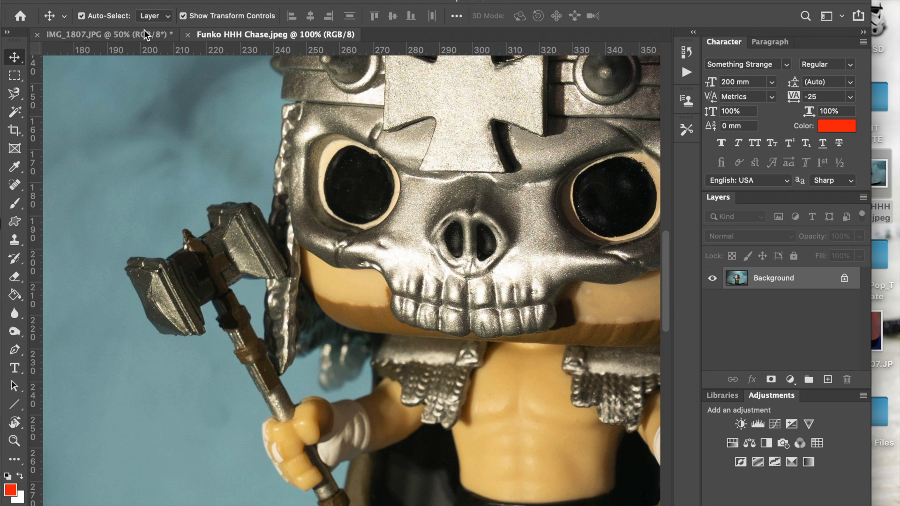
Compare the close-up detail of Carrie's blood-streaked face with the HHH figure's helmet, finishing on the whole Carrie poster
click(144, 32)
key(super+space)
click(332, 238)
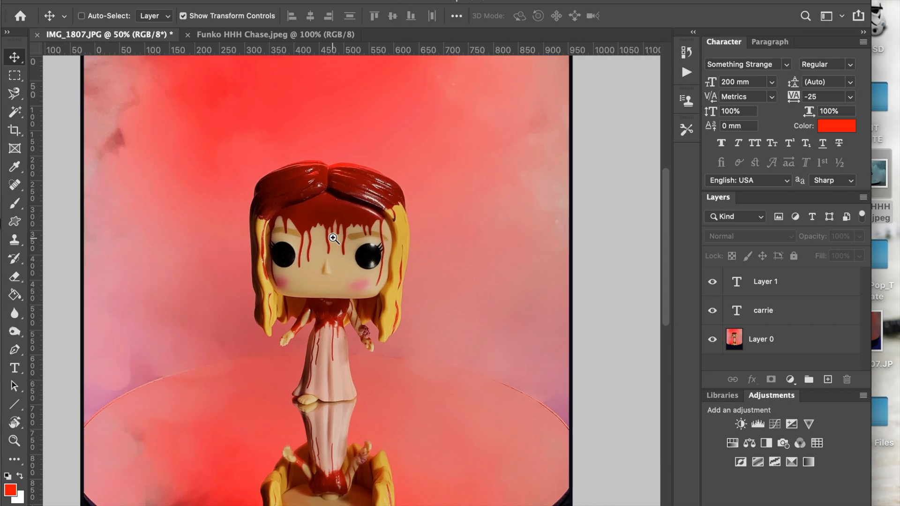
click(334, 238)
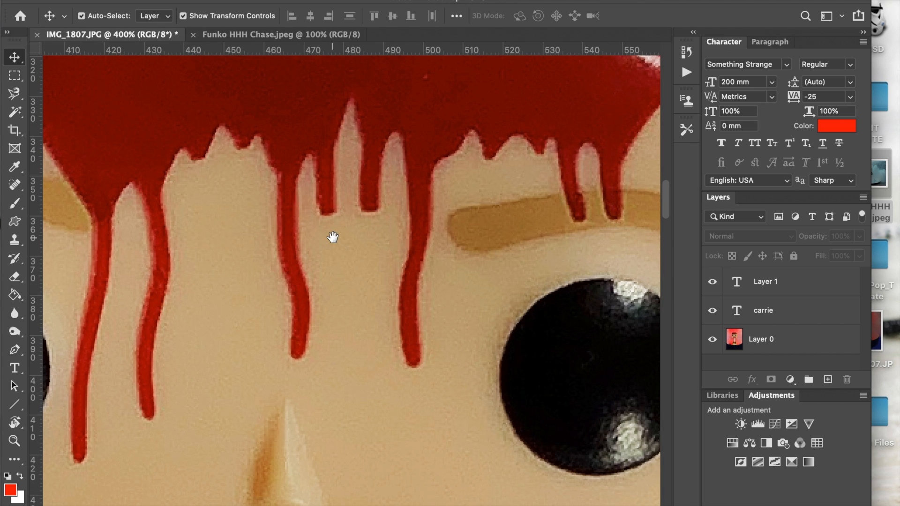
click(315, 35)
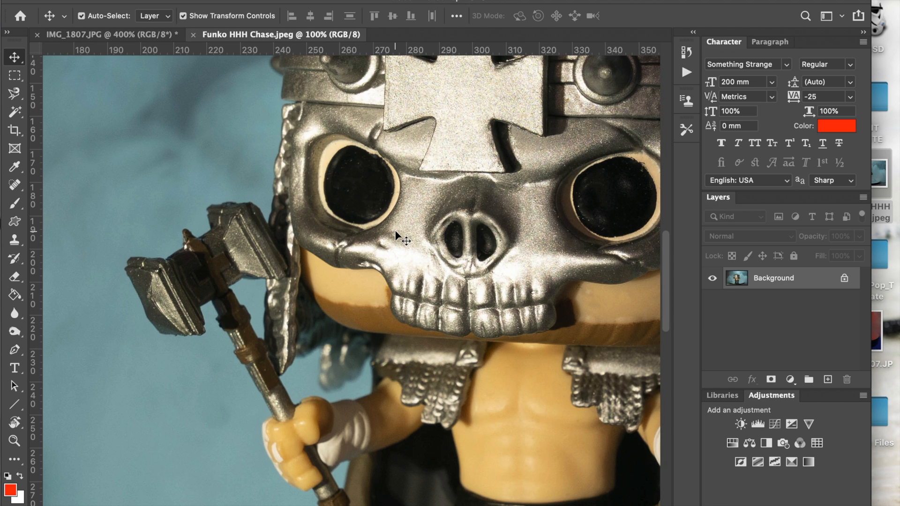
scroll(395, 230, up, 5)
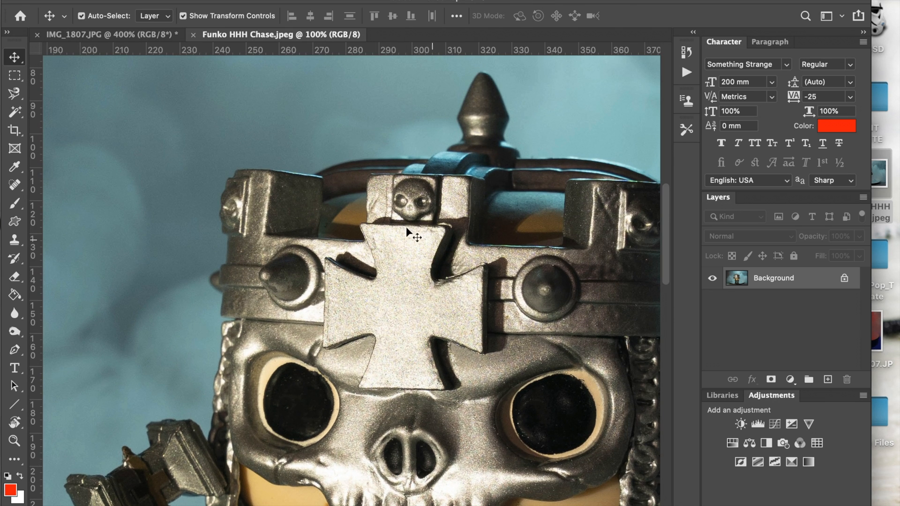
click(140, 35)
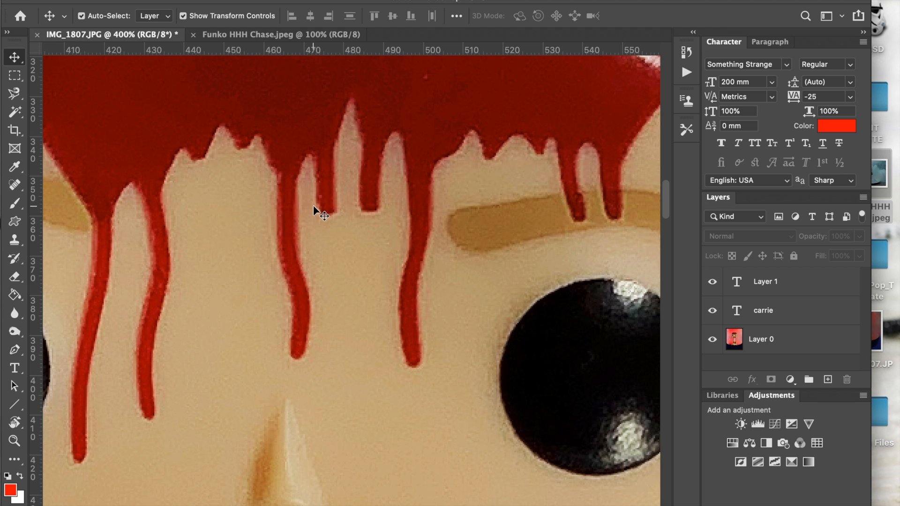
scroll(314, 205, down, 5)
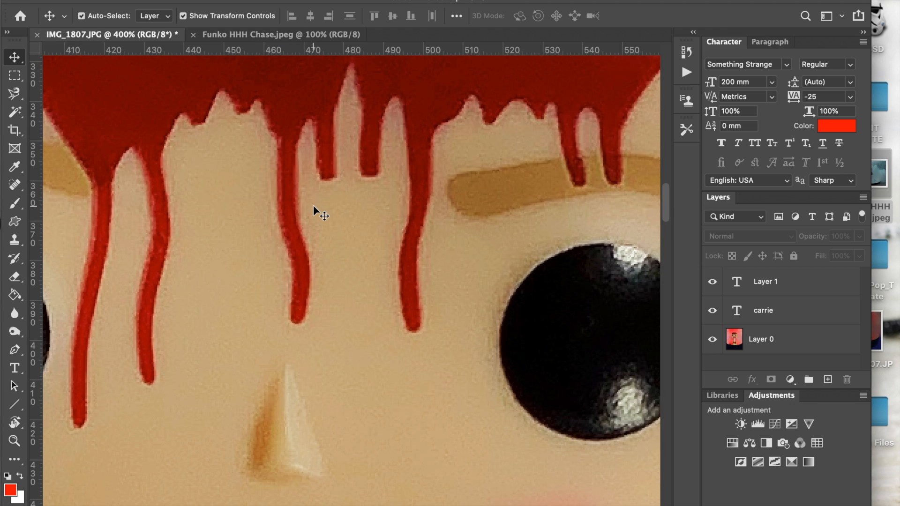
scroll(313, 205, down, 6)
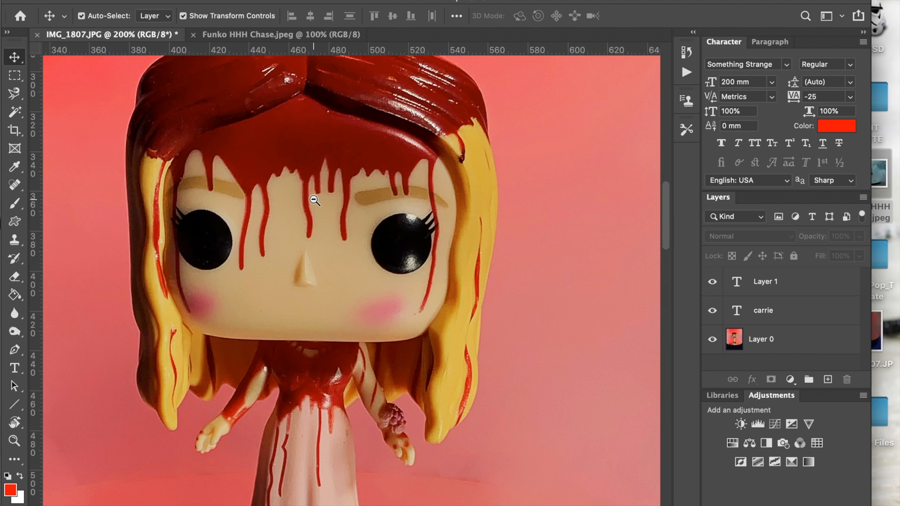
scroll(313, 200, down, 1)
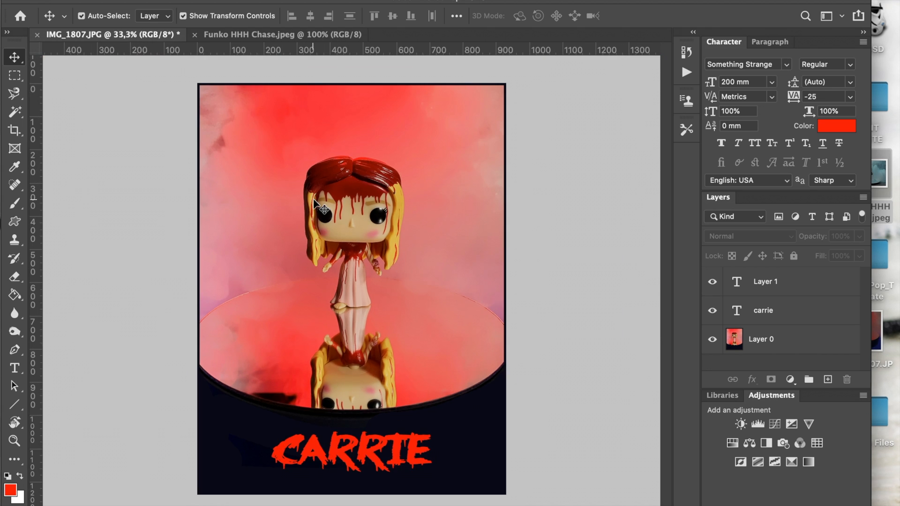